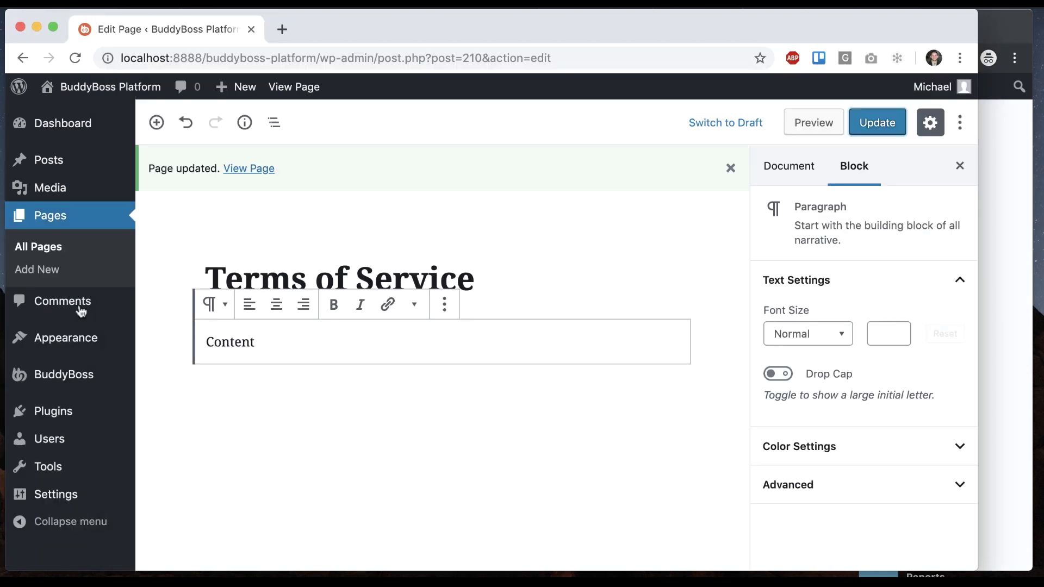
Step: Open BuddyBoss Profiles to review the required First Name, Last Name and Nickname fields
{"action": "mouse_move", "coordinate": [97, 375]}
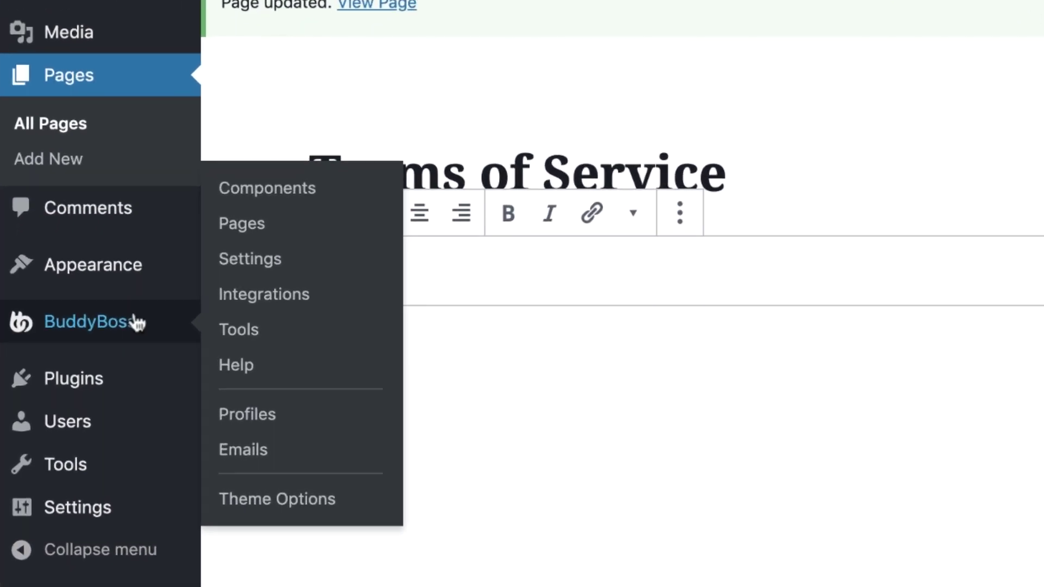
{"action": "left_click", "coordinate": [264, 427]}
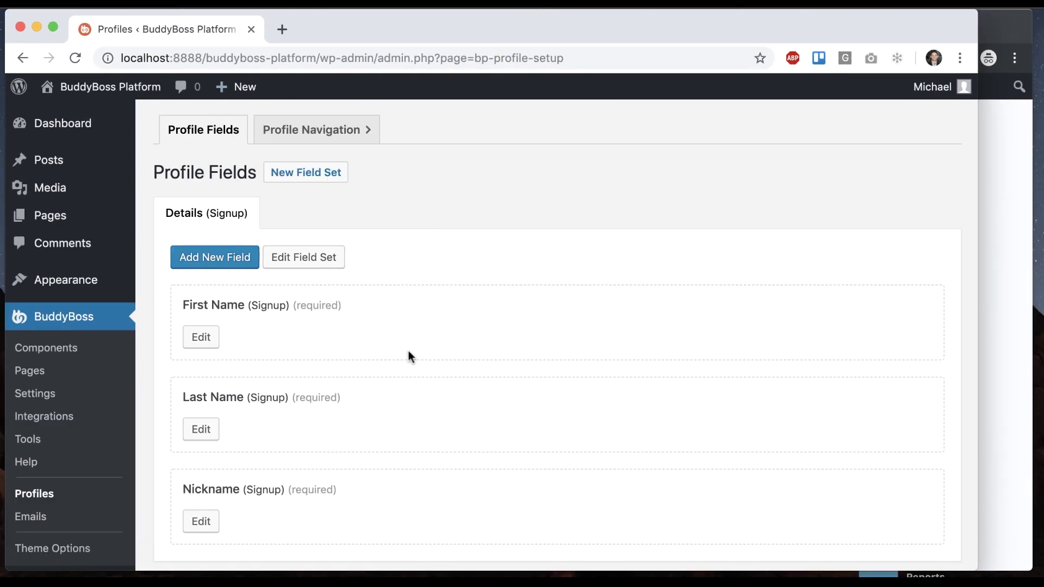
{"action": "scroll", "coordinate": [410, 357], "scroll_direction": "down", "scroll_amount": 3}
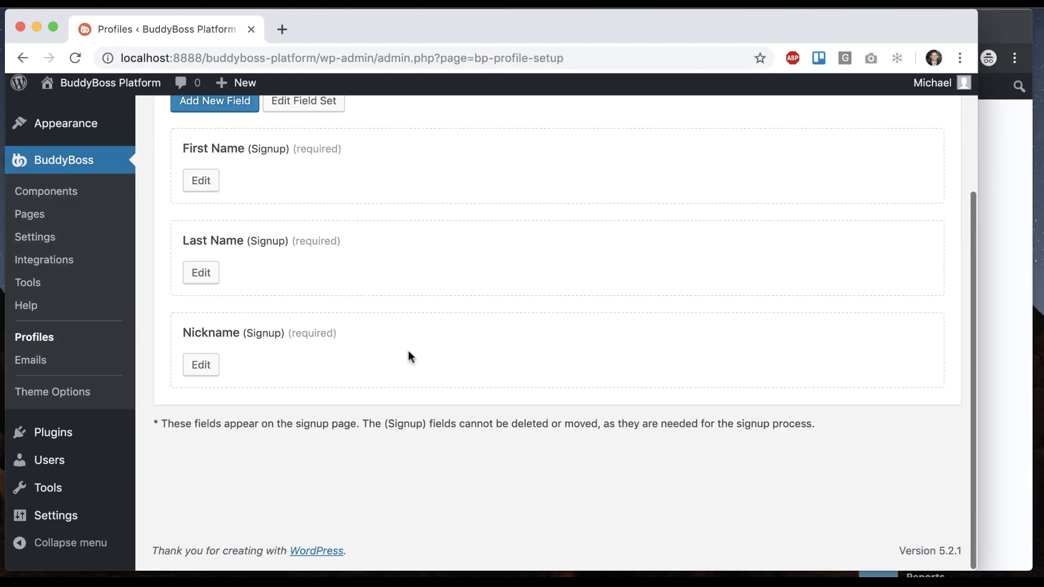
{"action": "scroll", "coordinate": [410, 357], "scroll_direction": "up", "scroll_amount": 3}
{"action": "scroll", "coordinate": [326, 315], "scroll_direction": "down", "scroll_amount": 1}
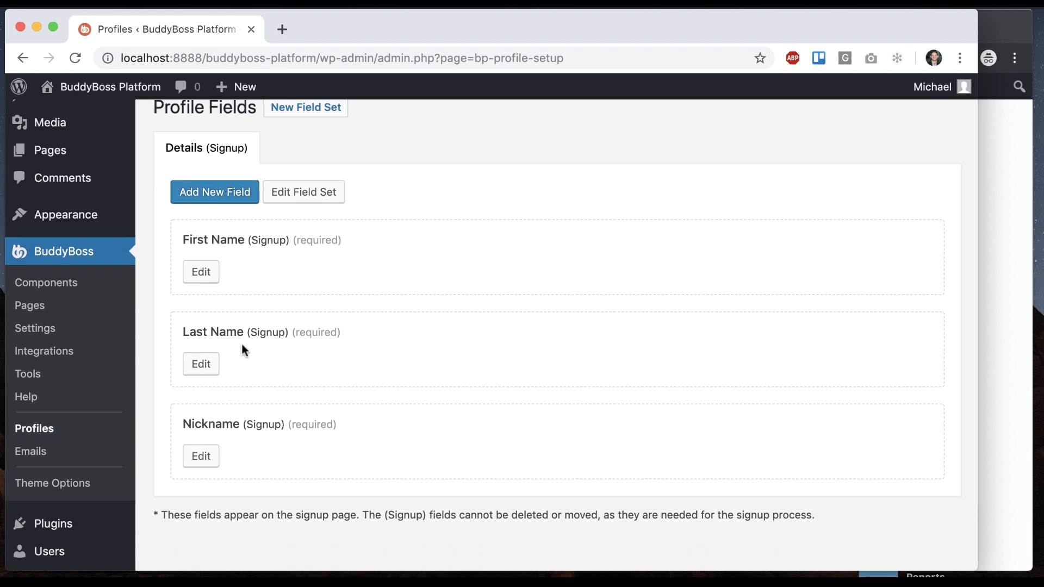
Step: Compare against the registration form in the incognito window, checking the First Name entry
{"action": "left_click", "coordinate": [1011, 288]}
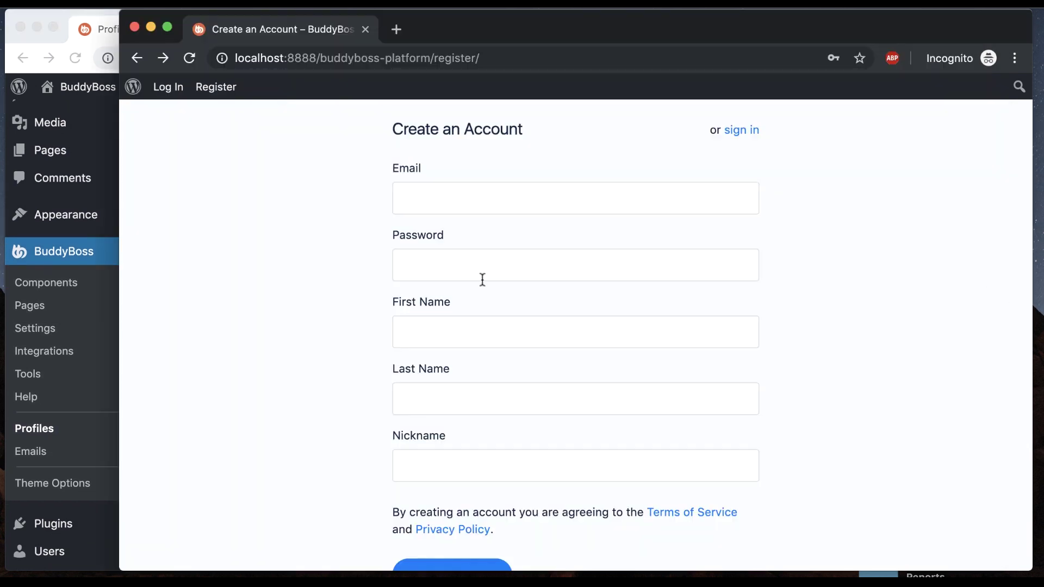
{"action": "left_click", "coordinate": [442, 341]}
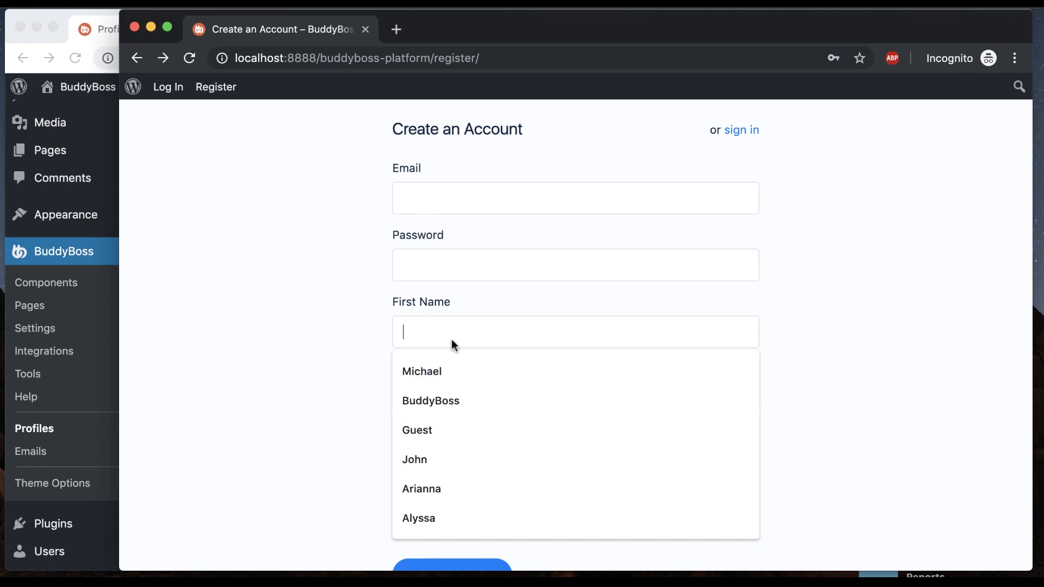
{"action": "left_click", "coordinate": [784, 397]}
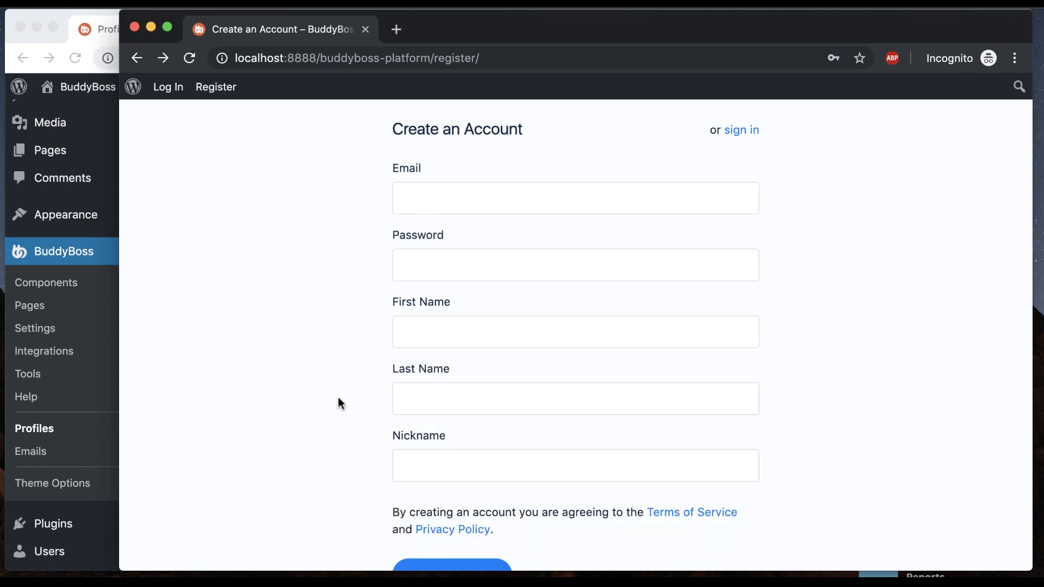
Step: Open your own member profile in a new tab from the admin bar account menu
{"action": "left_click", "coordinate": [92, 368]}
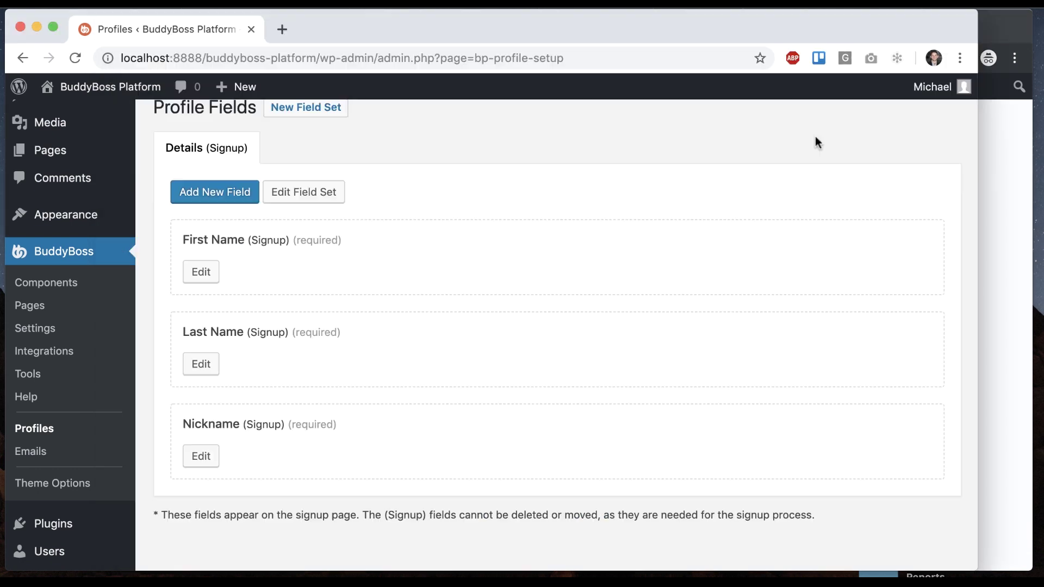
{"action": "mouse_move", "coordinate": [936, 87]}
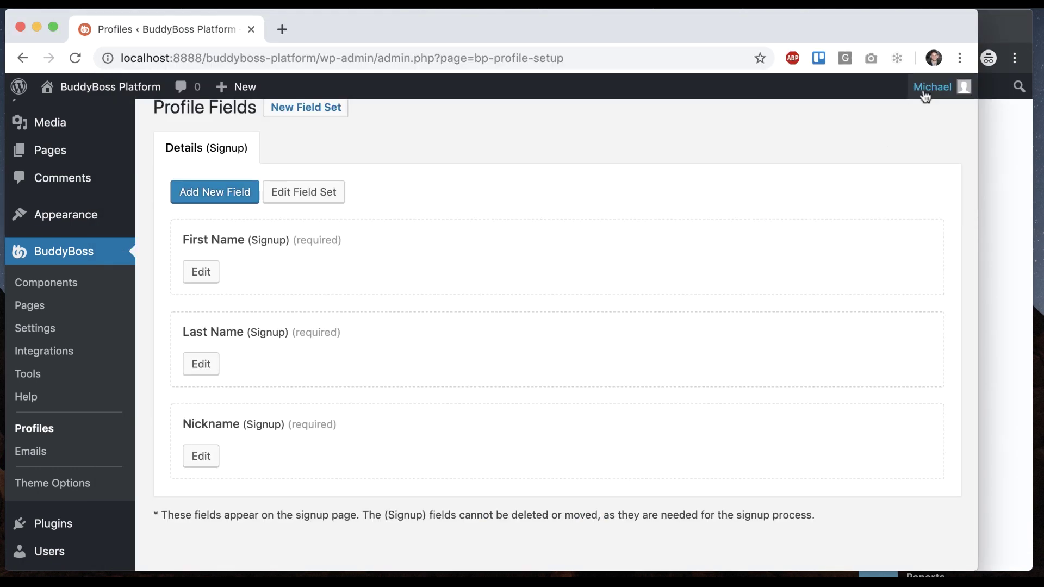
{"action": "mouse_move", "coordinate": [838, 216]}
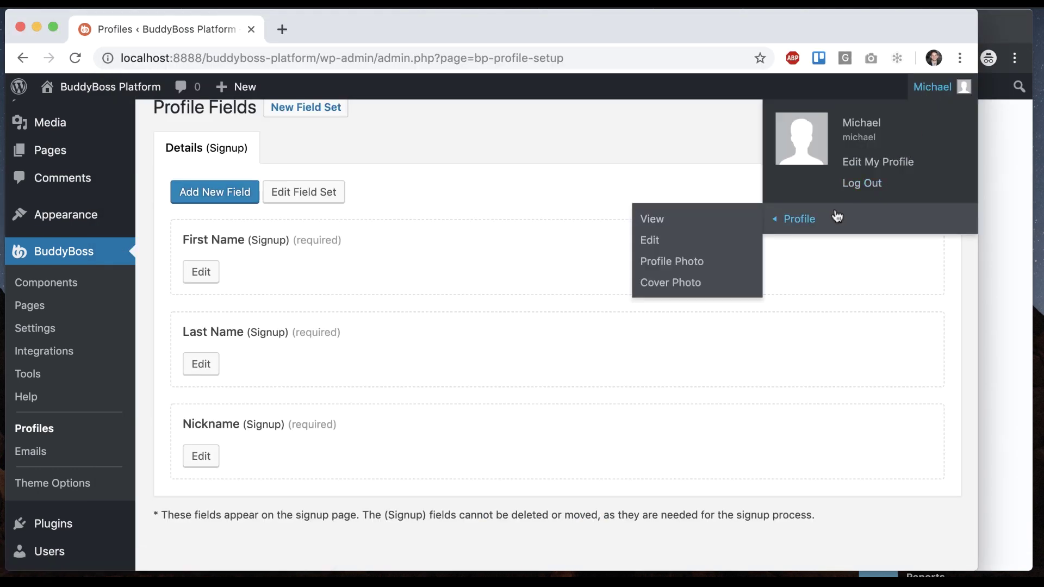
{"action": "left_click", "coordinate": [725, 219], "text": "super"}
{"action": "left_click", "coordinate": [363, 21]}
Step: Review the name and nickname in the profile Details, then return to Profile Fields
{"action": "scroll", "coordinate": [541, 315], "scroll_direction": "down", "scroll_amount": 3}
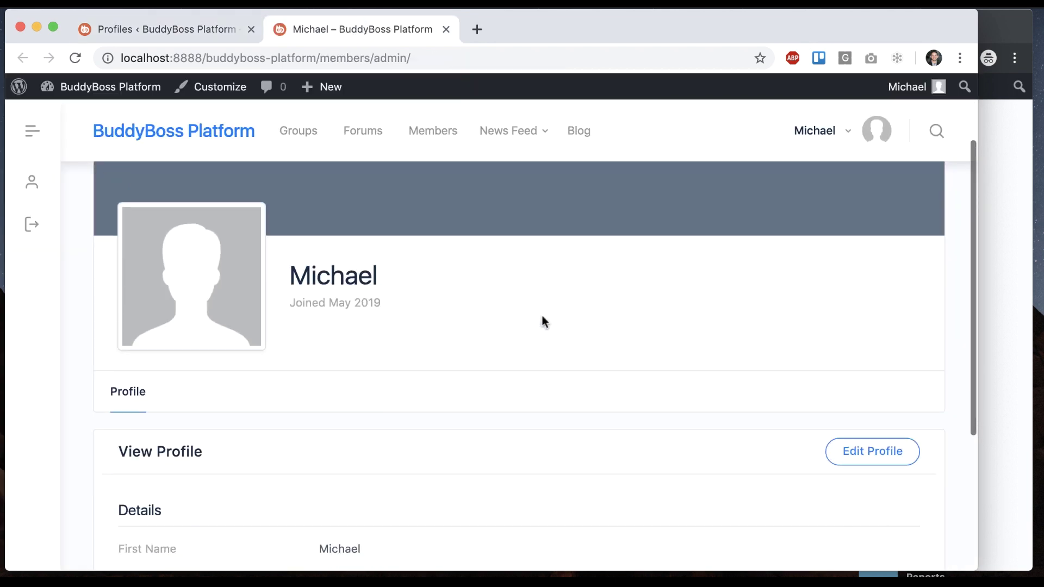
{"action": "scroll", "coordinate": [447, 307], "scroll_direction": "down", "scroll_amount": 2}
{"action": "right_click", "coordinate": [446, 304]}
{"action": "left_click", "coordinate": [298, 438]}
{"action": "scroll", "coordinate": [298, 439], "scroll_direction": "down", "scroll_amount": 3}
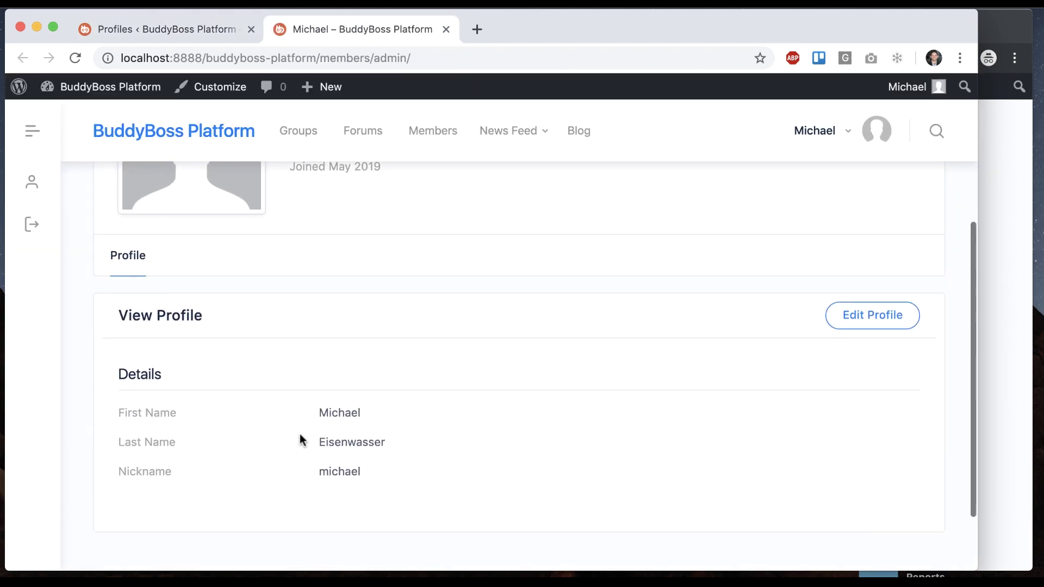
{"action": "double_click", "coordinate": [331, 453]}
{"action": "left_click", "coordinate": [419, 440]}
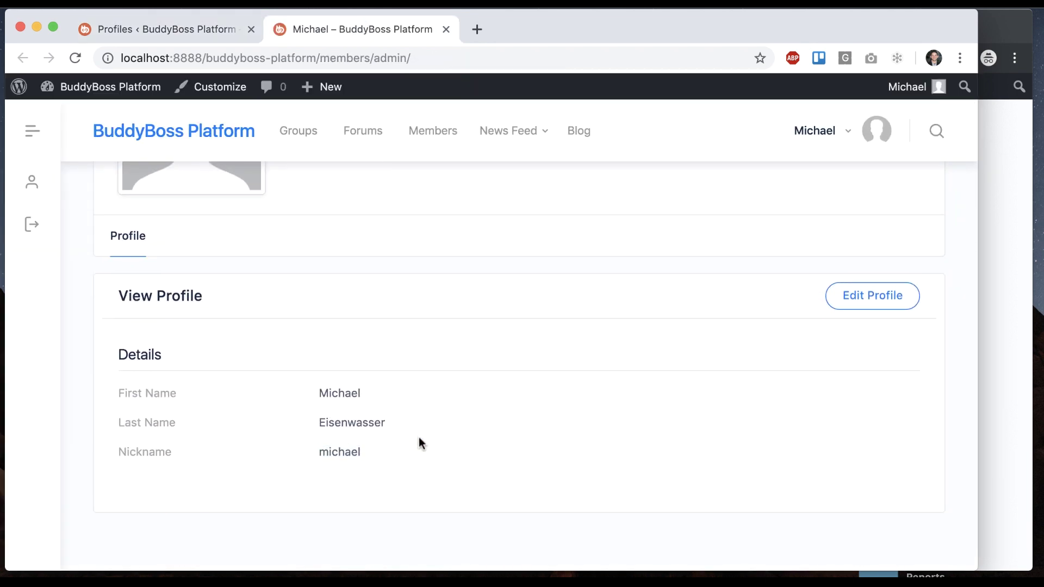
{"action": "scroll", "coordinate": [419, 440], "scroll_direction": "up", "scroll_amount": 3}
{"action": "scroll", "coordinate": [419, 442], "scroll_direction": "down", "scroll_amount": 2}
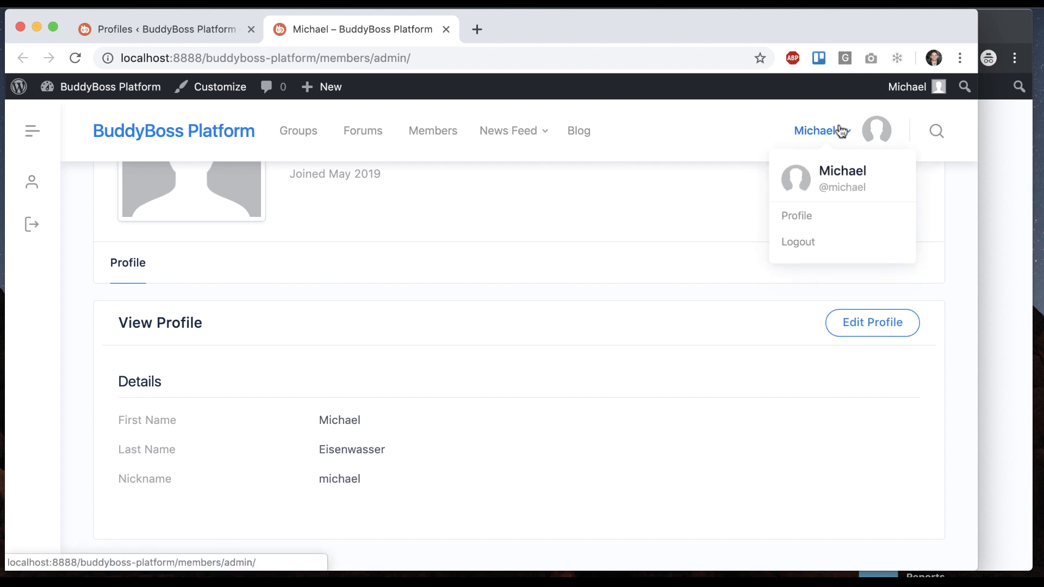
{"action": "left_click", "coordinate": [170, 26]}
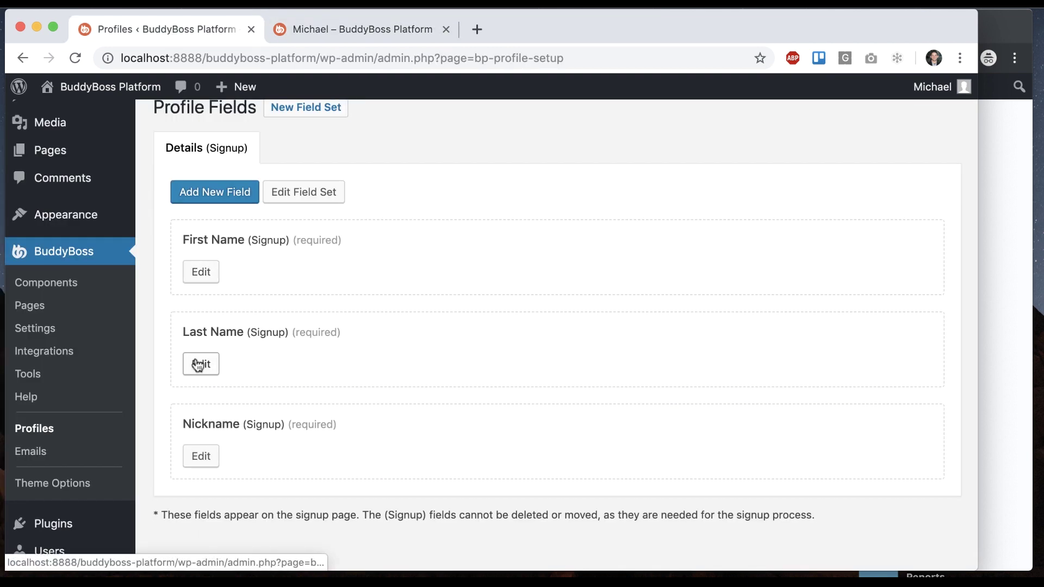
Step: Set Display Name Format to First Name & Last Name, save, and reload the member profile
{"action": "left_click", "coordinate": [41, 331]}
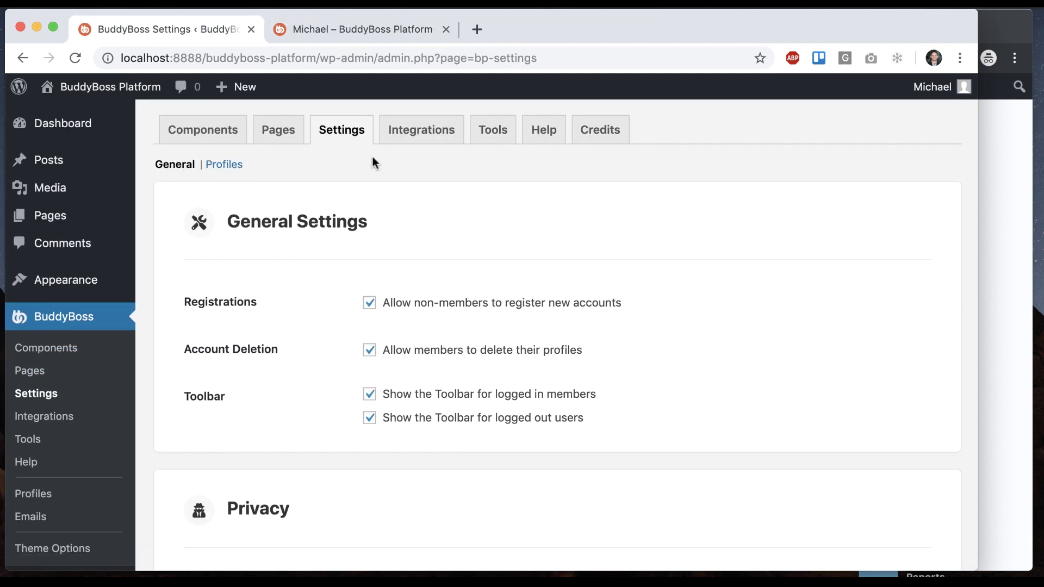
{"action": "left_click", "coordinate": [223, 165]}
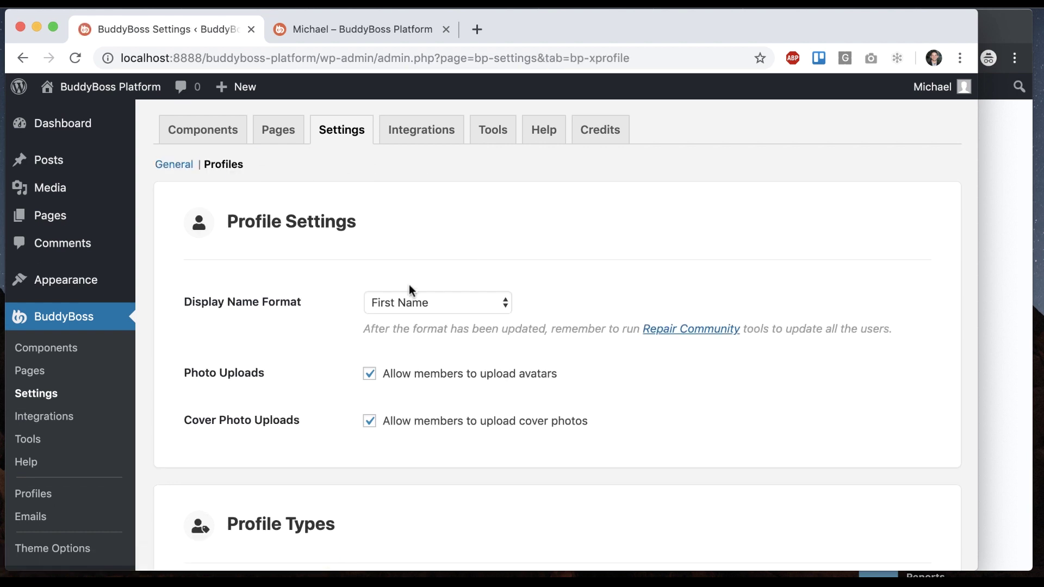
{"action": "left_click", "coordinate": [459, 303]}
{"action": "left_click", "coordinate": [459, 317]}
{"action": "scroll", "coordinate": [592, 284], "scroll_direction": "down", "scroll_amount": 7}
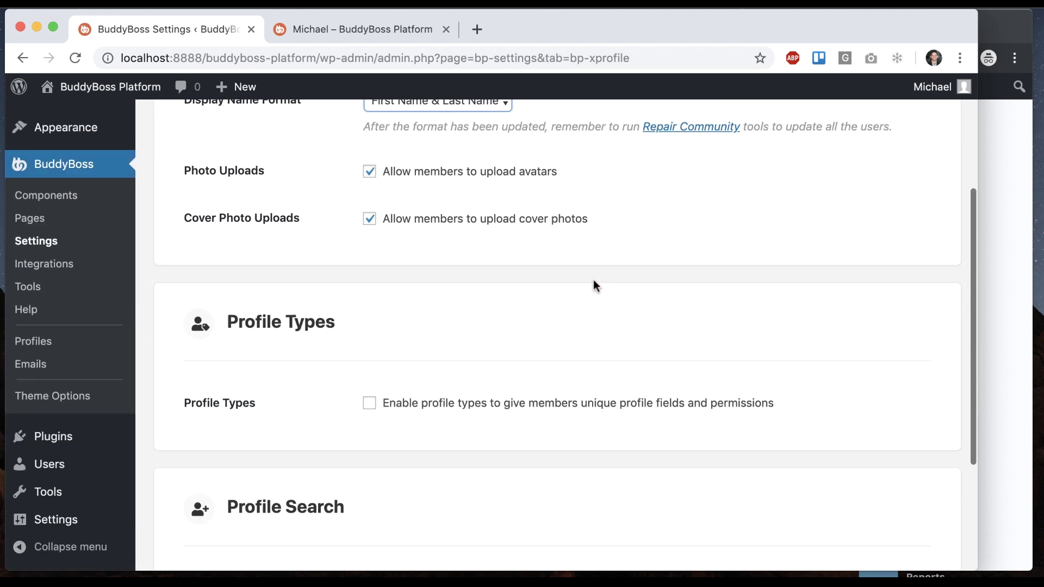
{"action": "left_click", "coordinate": [196, 486]}
{"action": "scroll", "coordinate": [305, 310], "scroll_direction": "up", "scroll_amount": 7}
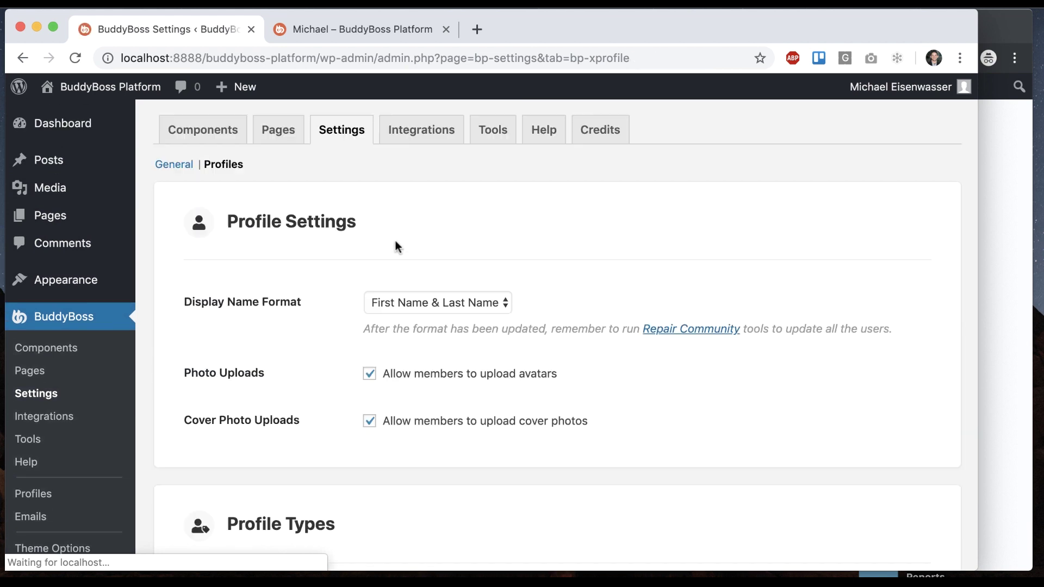
{"action": "left_click", "coordinate": [350, 26]}
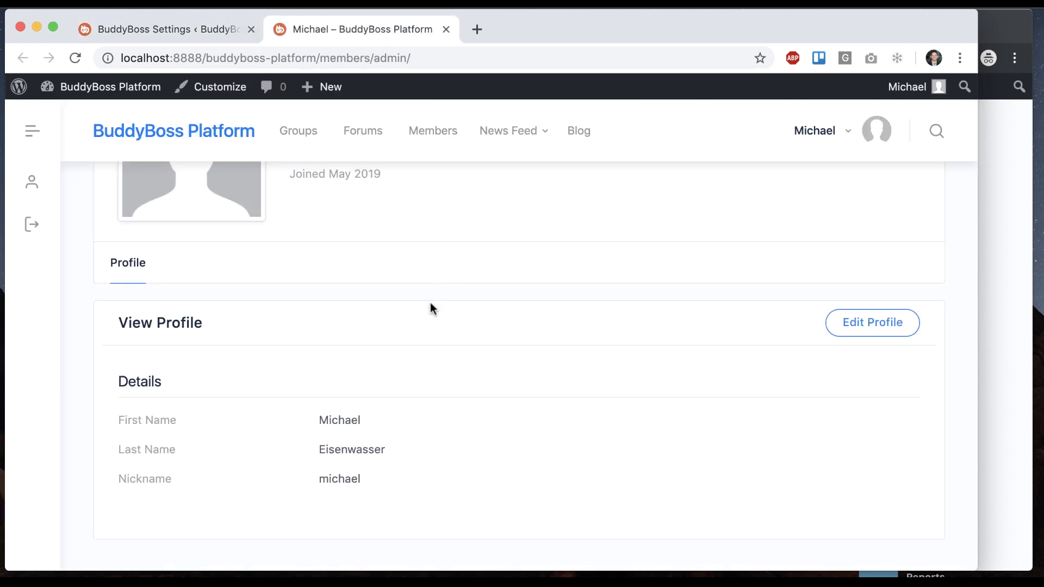
{"action": "scroll", "coordinate": [446, 316], "scroll_direction": "up", "scroll_amount": 5}
{"action": "key", "text": "super+r"}
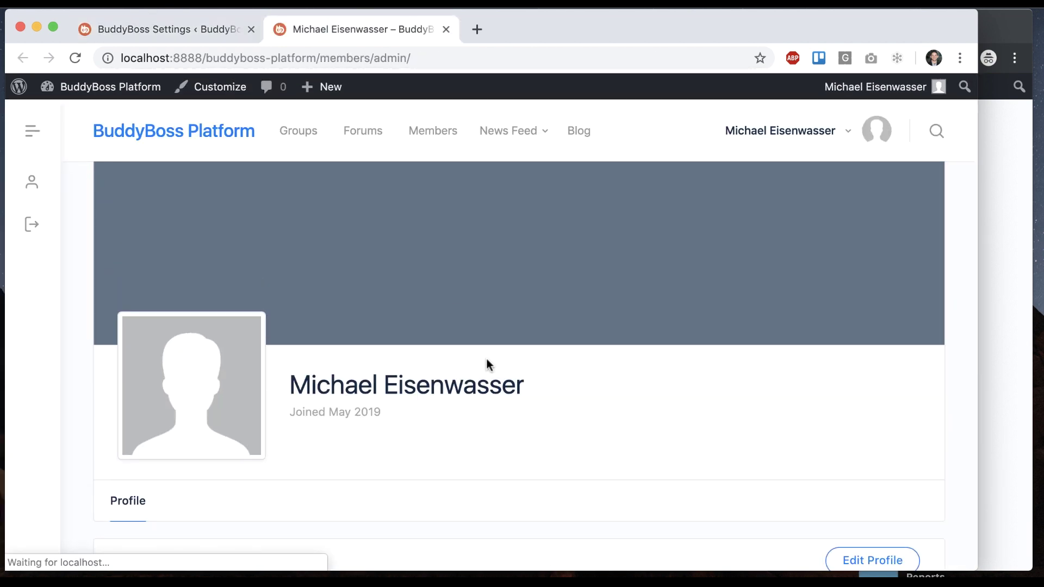
Step: Switch the Display Name Format to Nickname and save the settings
{"action": "left_click", "coordinate": [193, 33]}
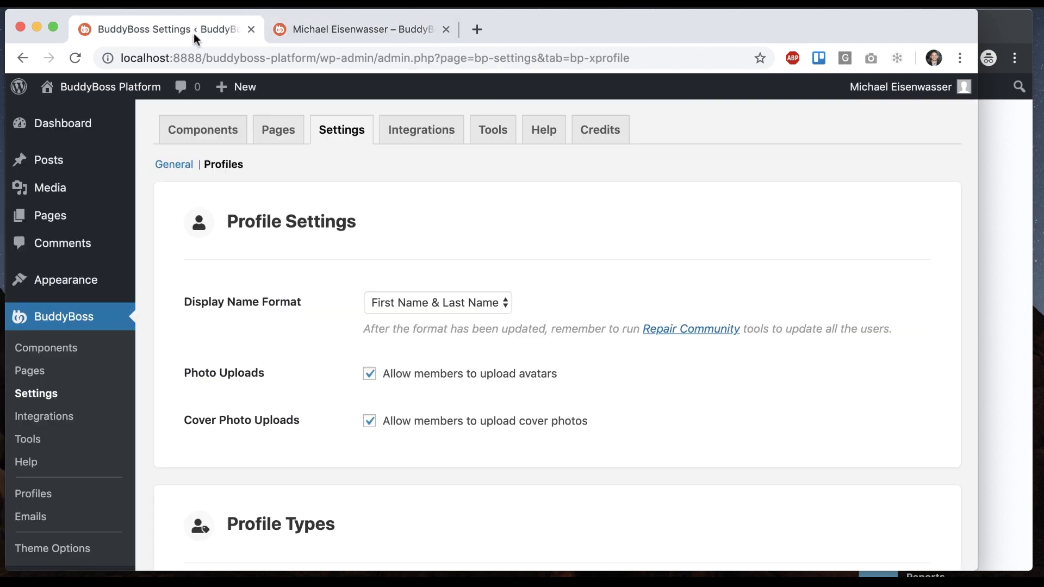
{"action": "left_click", "coordinate": [426, 297]}
{"action": "left_click", "coordinate": [415, 321]}
{"action": "scroll", "coordinate": [413, 283], "scroll_direction": "down", "scroll_amount": 10}
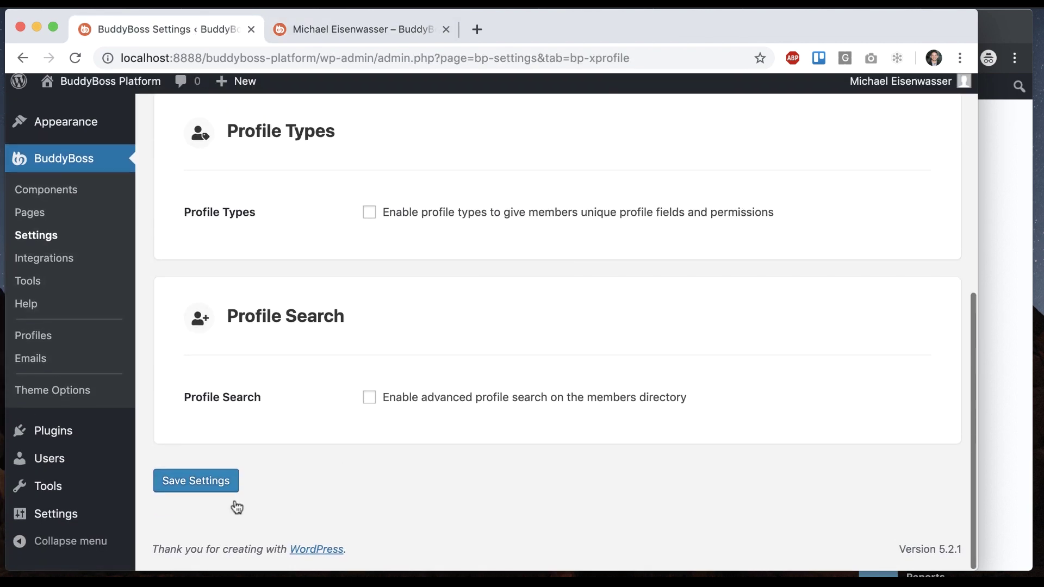
{"action": "left_click", "coordinate": [217, 473]}
Step: Reload the member profile to see the updated display name
{"action": "left_click", "coordinate": [348, 27]}
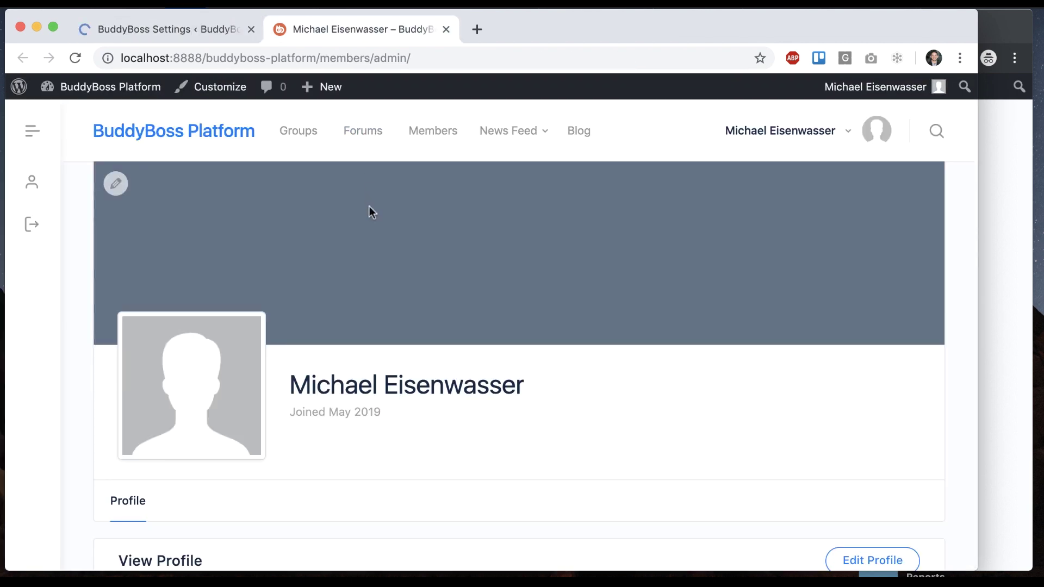
{"action": "key", "text": "super+r"}
{"action": "scroll", "coordinate": [343, 389], "scroll_direction": "down", "scroll_amount": 5}
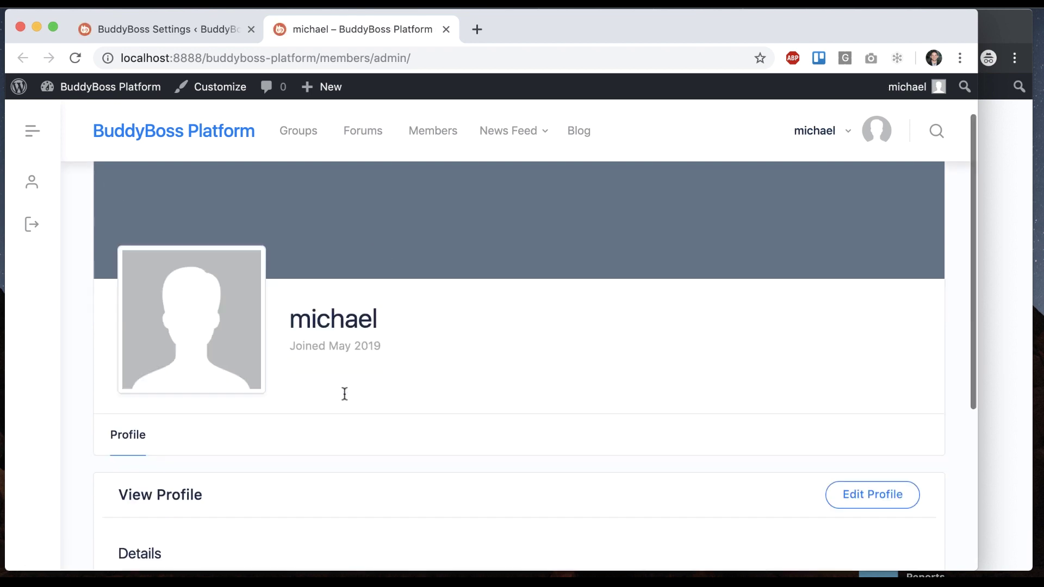
{"action": "scroll", "coordinate": [338, 198], "scroll_direction": "down", "scroll_amount": 1}
{"action": "left_click_drag", "start_coordinate": [324, 460], "coordinate": [380, 450]}
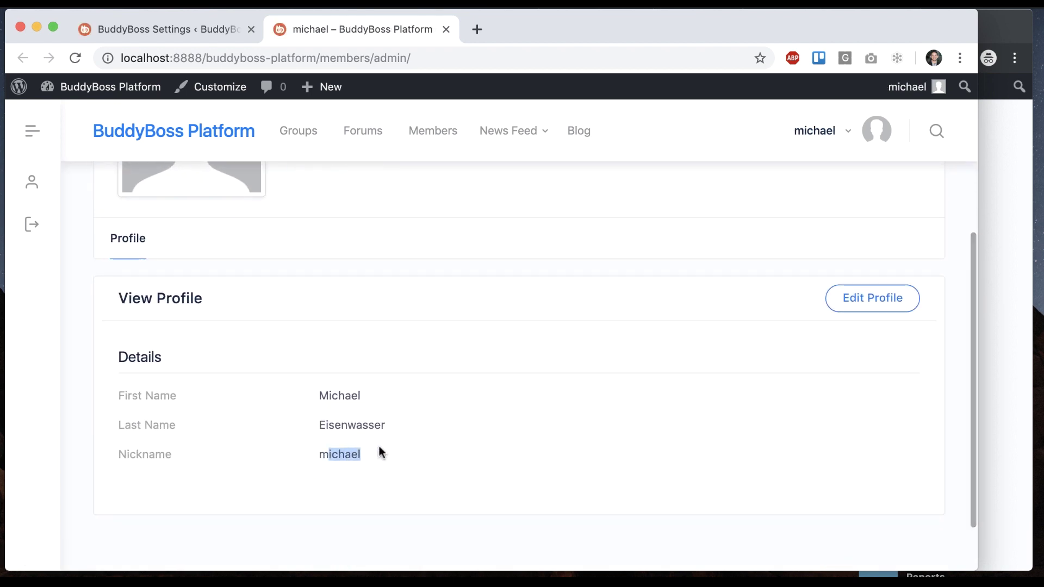
{"action": "key", "text": "super+r"}
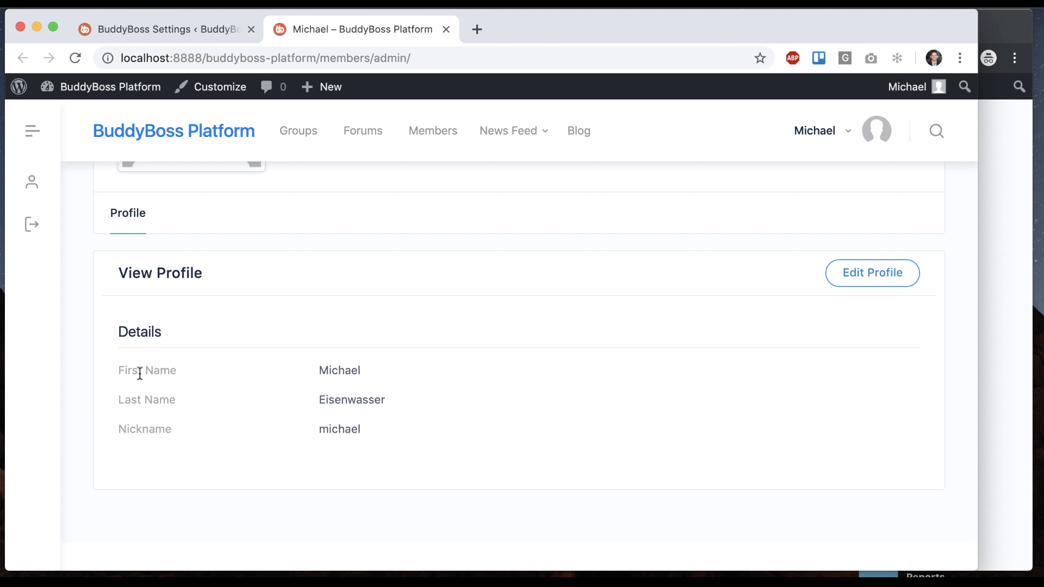
Step: Highlight and deselect the first name, last name and nickname values on the profile
{"action": "left_click_drag", "start_coordinate": [125, 371], "coordinate": [185, 378]}
{"action": "left_click", "coordinate": [274, 374]}
{"action": "left_click_drag", "start_coordinate": [320, 370], "coordinate": [395, 401]}
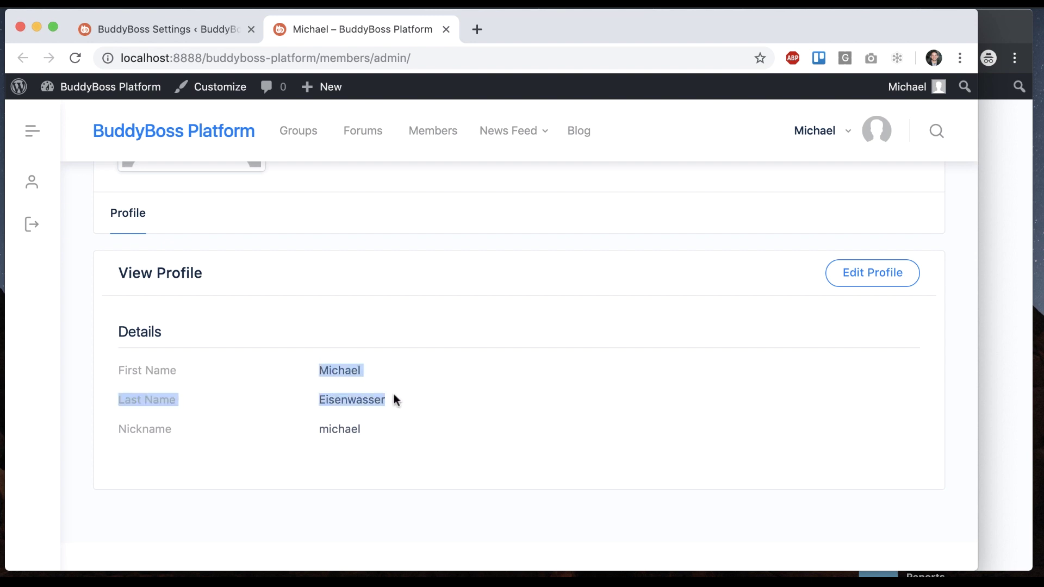
{"action": "left_click", "coordinate": [386, 416]}
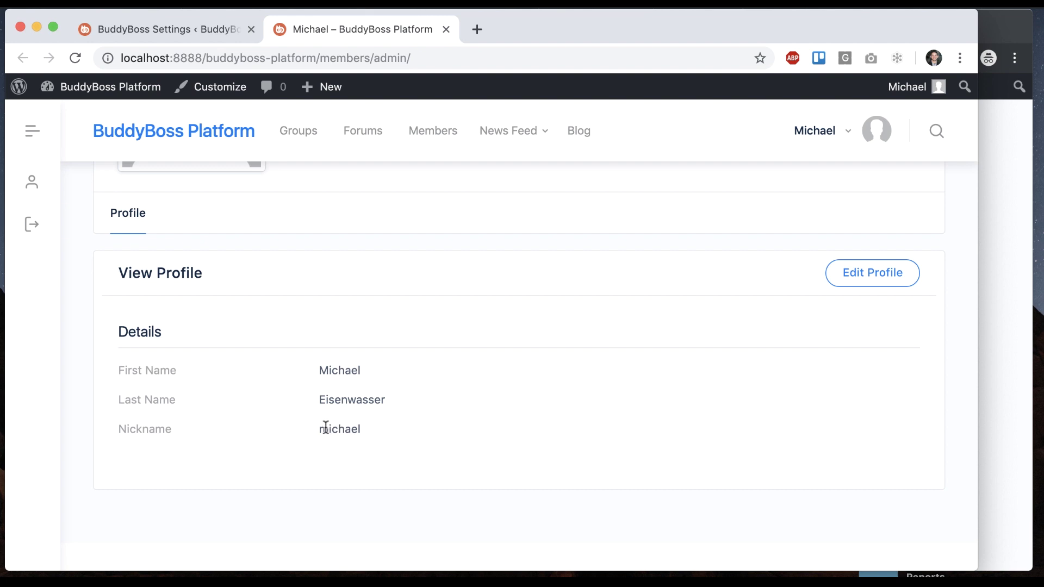
{"action": "left_click_drag", "start_coordinate": [321, 427], "coordinate": [351, 427]}
{"action": "left_click", "coordinate": [379, 430]}
{"action": "left_click", "coordinate": [225, 405]}
{"action": "left_click", "coordinate": [393, 370]}
{"action": "scroll", "coordinate": [236, 423], "scroll_direction": "up", "scroll_amount": 5}
Step: Open the admin user's edit page from All Users and compare it with the public profile
{"action": "left_click", "coordinate": [178, 27]}
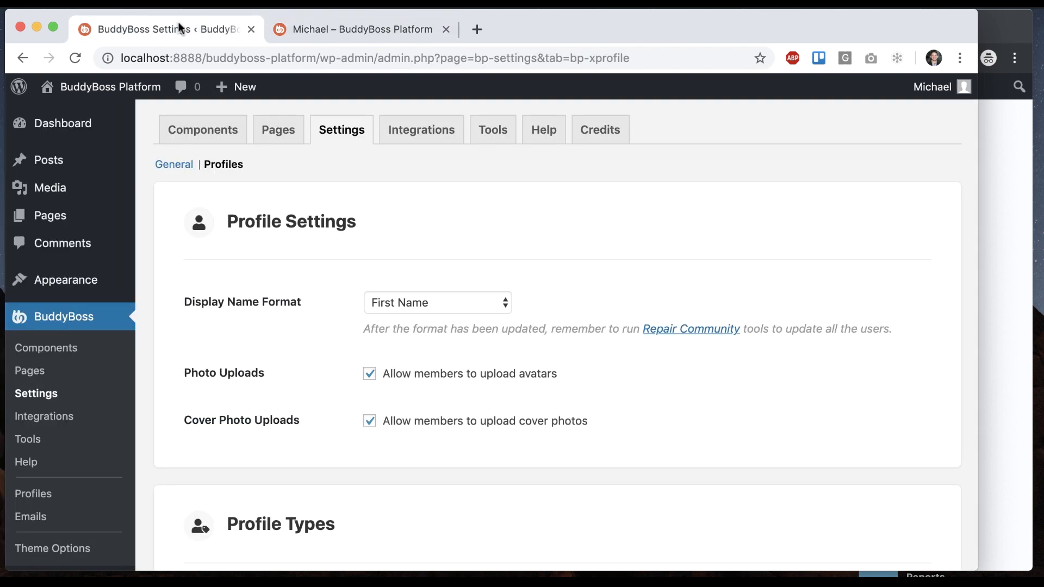
{"action": "scroll", "coordinate": [134, 338], "scroll_direction": "down", "scroll_amount": 4}
{"action": "left_click", "coordinate": [100, 395]}
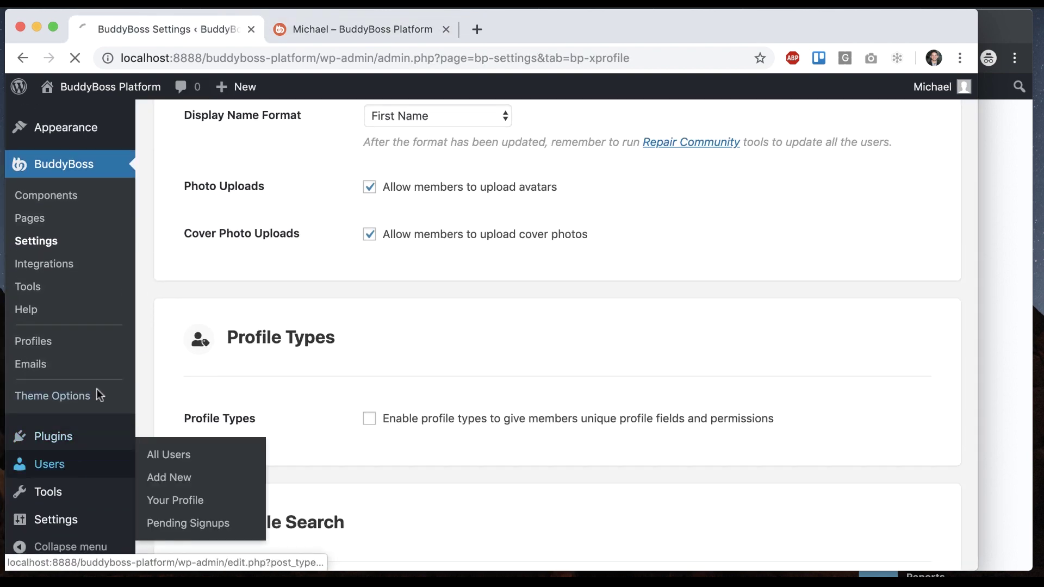
{"action": "left_click", "coordinate": [234, 264]}
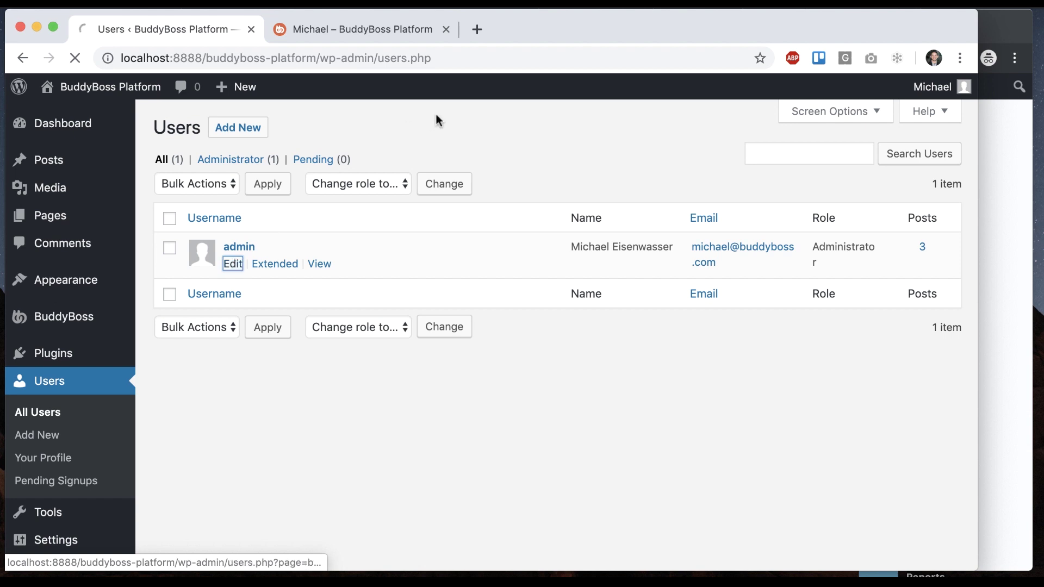
{"action": "scroll", "coordinate": [452, 193], "scroll_direction": "down", "scroll_amount": 10}
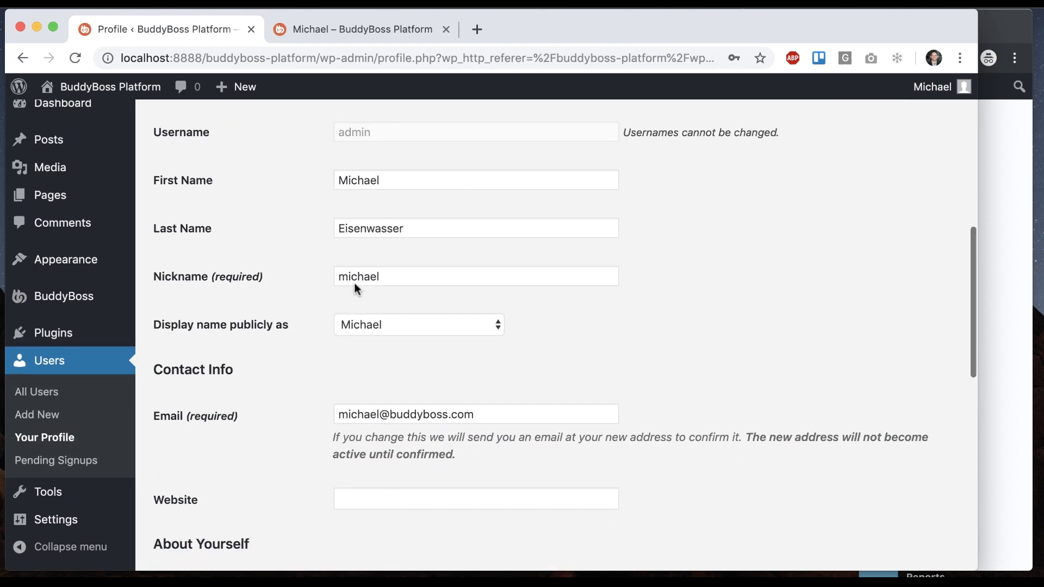
{"action": "left_click", "coordinate": [356, 24]}
{"action": "scroll", "coordinate": [287, 408], "scroll_direction": "down", "scroll_amount": 3}
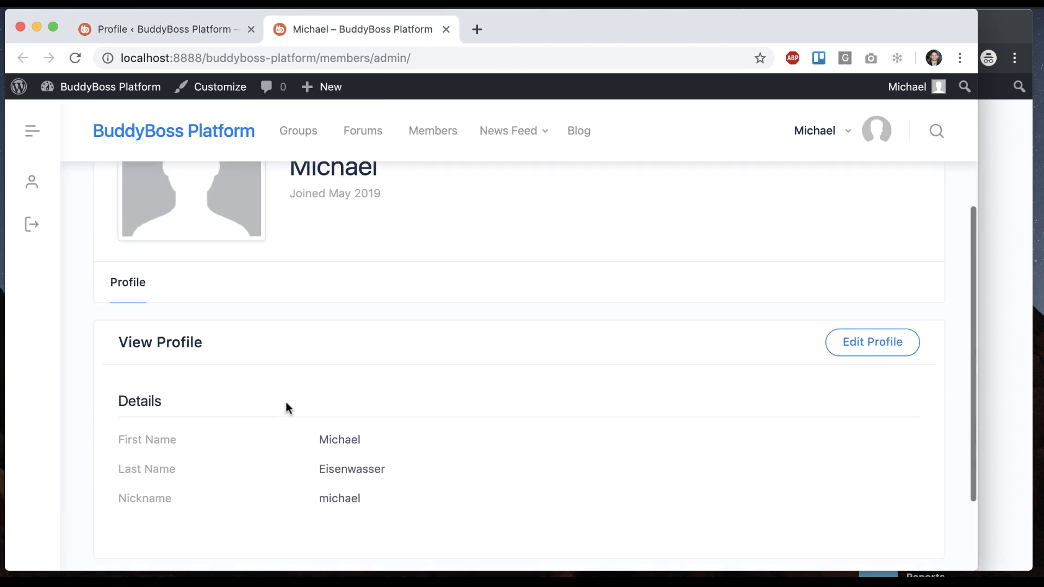
{"action": "scroll", "coordinate": [286, 408], "scroll_direction": "down", "scroll_amount": 2}
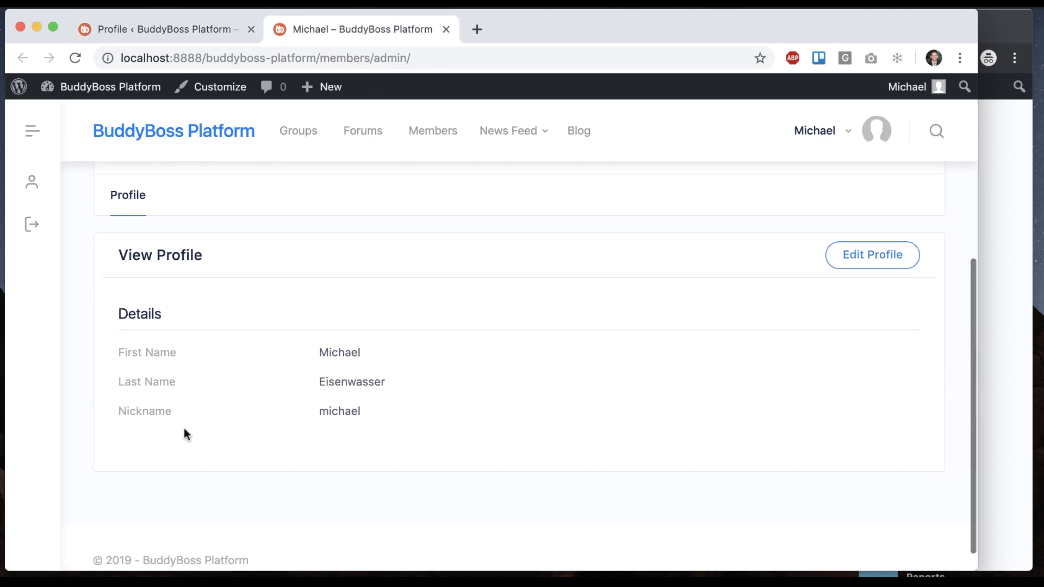
{"action": "left_click", "coordinate": [192, 28]}
Step: Trim the end of the Last Name and Nickname fields and update the profile
{"action": "left_click_drag", "start_coordinate": [367, 228], "coordinate": [490, 229]}
{"action": "key", "text": "BackSpace"}
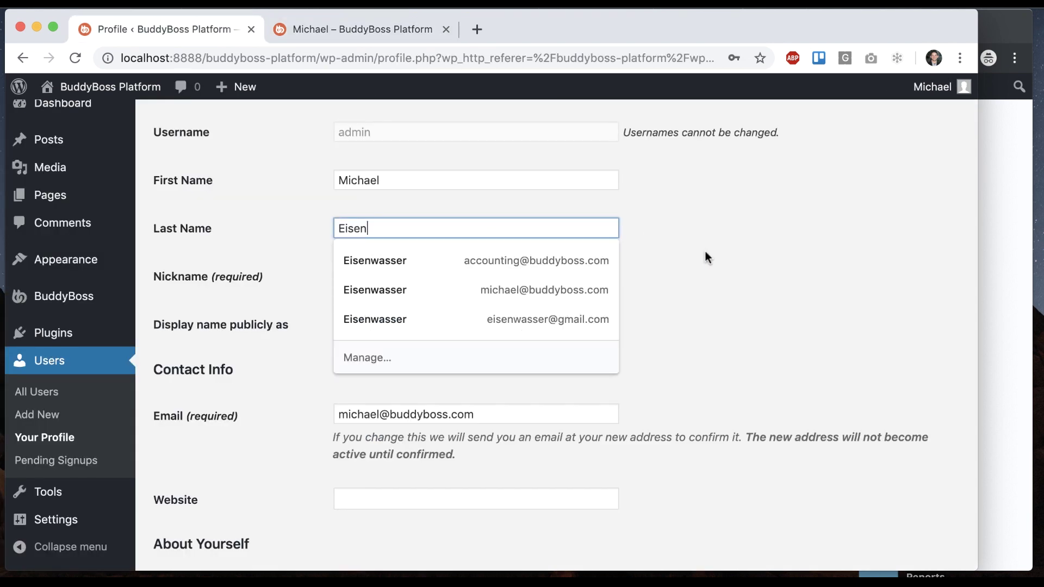
{"action": "left_click", "coordinate": [702, 254]}
{"action": "left_click_drag", "start_coordinate": [364, 276], "coordinate": [496, 275]}
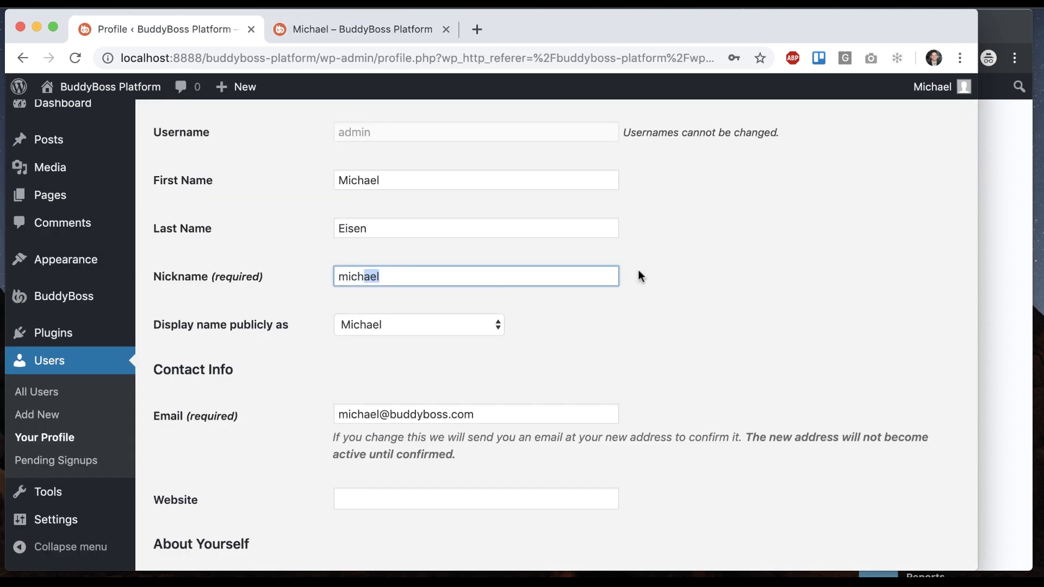
{"action": "key", "text": "BackSpace"}
{"action": "scroll", "coordinate": [420, 420], "scroll_direction": "down", "scroll_amount": 10}
{"action": "left_click", "coordinate": [193, 492]}
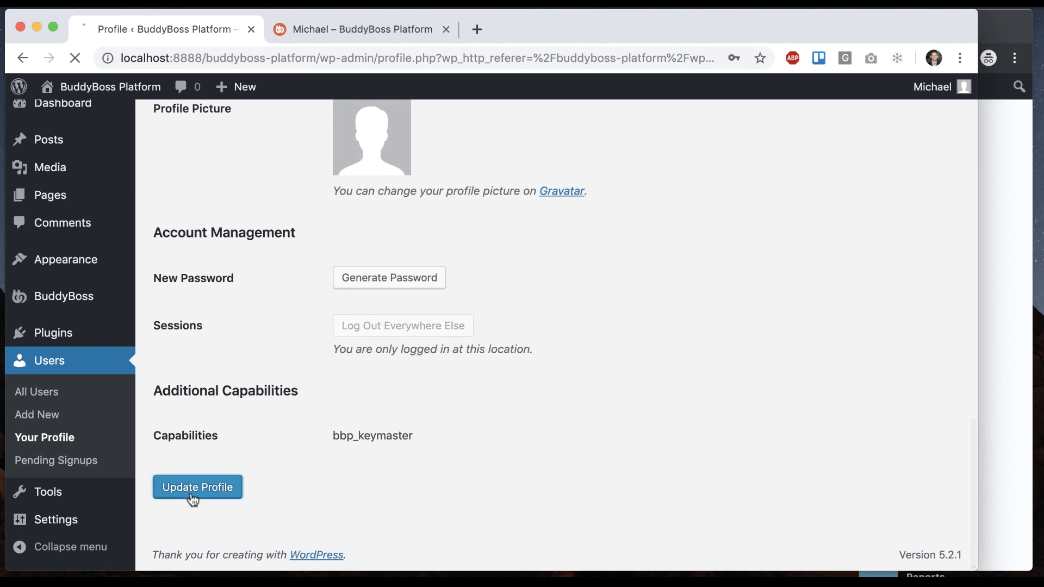
{"action": "scroll", "coordinate": [288, 298], "scroll_direction": "up", "scroll_amount": 7}
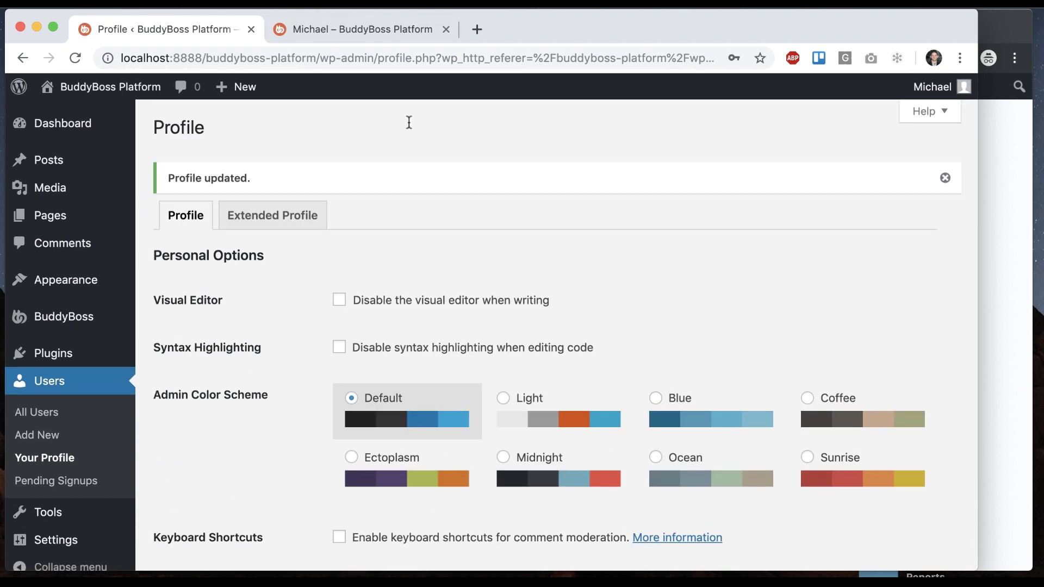
{"action": "left_click", "coordinate": [351, 29]}
Step: In the front-end profile editor, append 'wasser' to the last name, restore the nickname, and save
{"action": "key", "text": "super+r"}
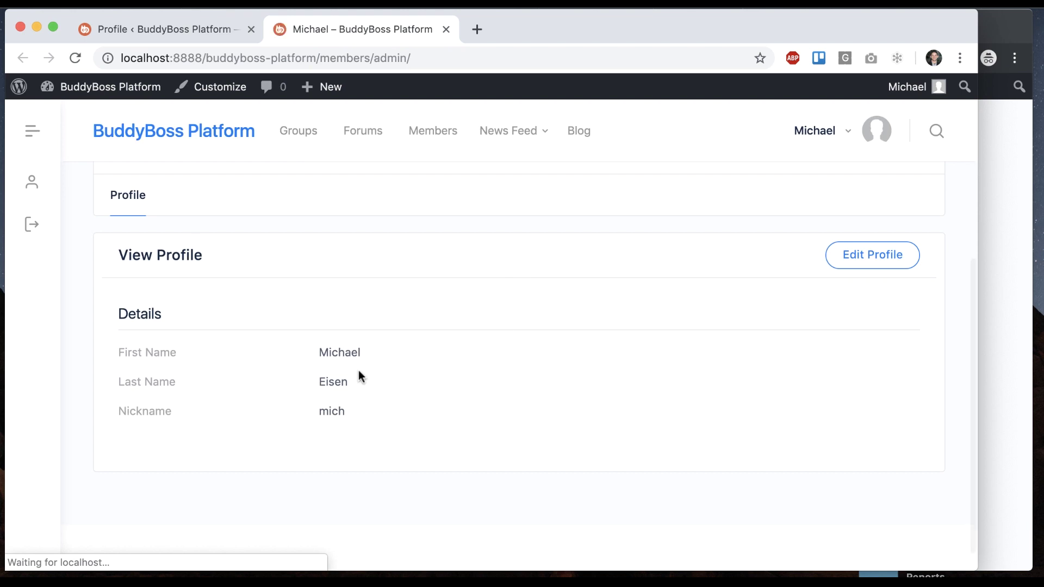
{"action": "mouse_move", "coordinate": [834, 125]}
{"action": "mouse_move", "coordinate": [797, 216]}
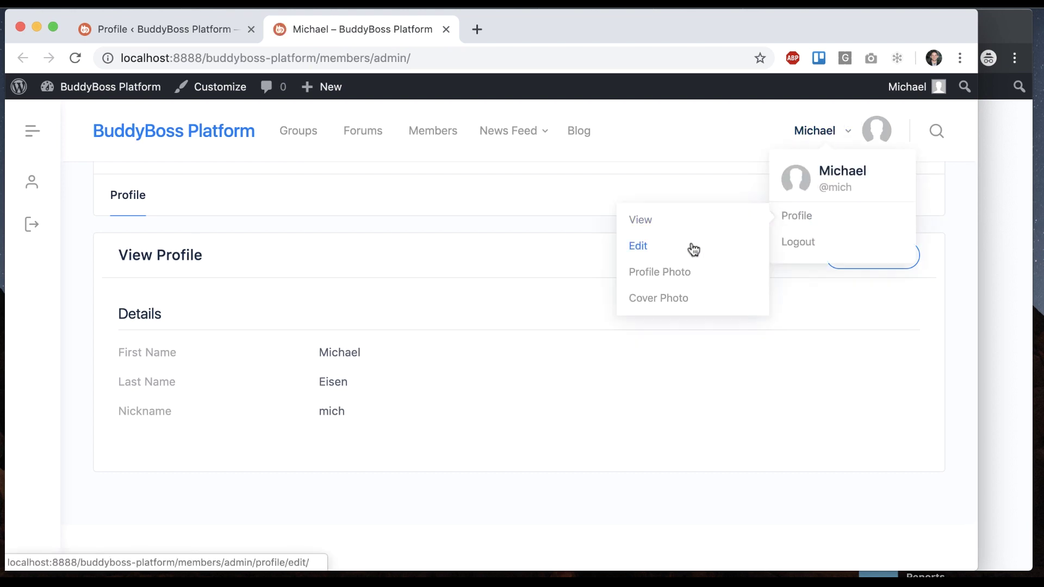
{"action": "left_click", "coordinate": [694, 249]}
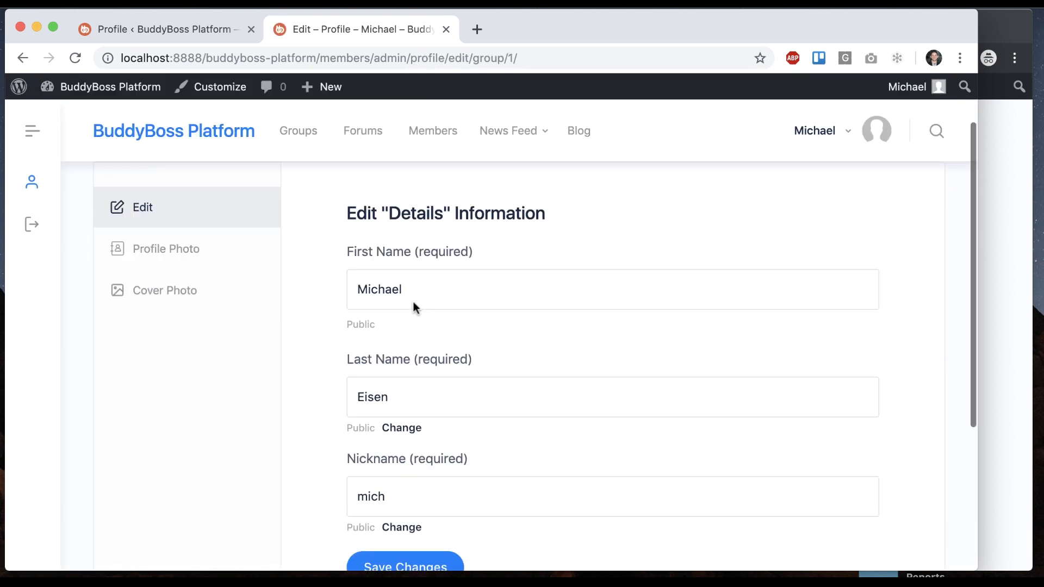
{"action": "scroll", "coordinate": [412, 301], "scroll_direction": "down", "scroll_amount": 2}
{"action": "left_click", "coordinate": [404, 343]}
{"action": "type", "text": "wasser"}
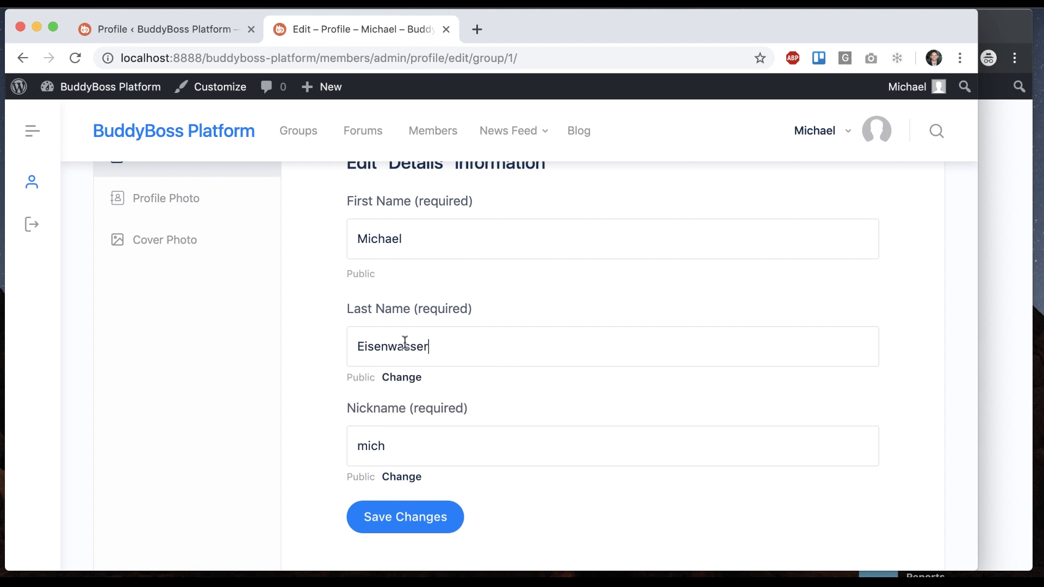
{"action": "left_click", "coordinate": [426, 444]}
{"action": "left_click", "coordinate": [408, 489]}
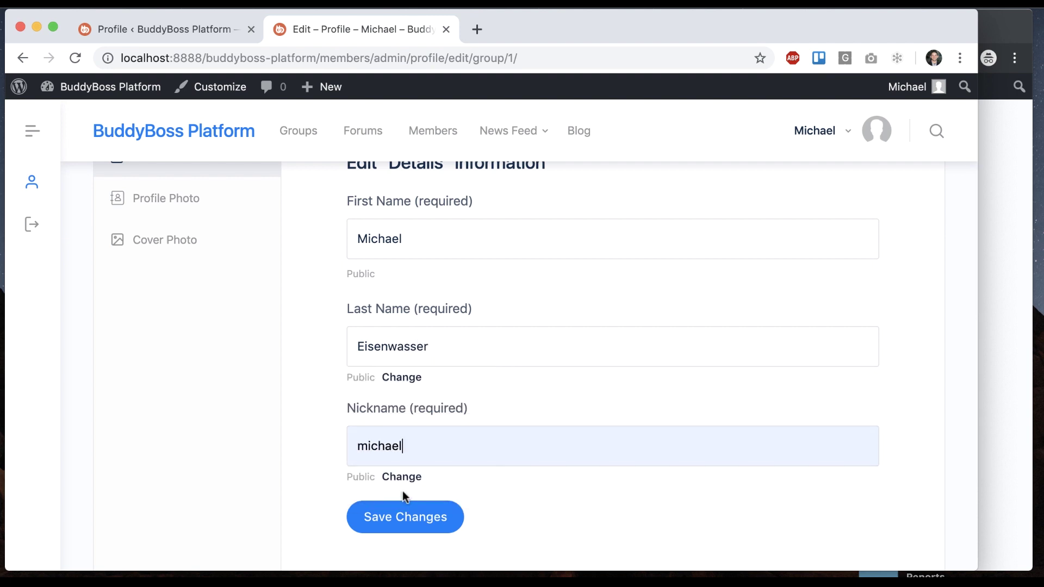
{"action": "left_click", "coordinate": [408, 514]}
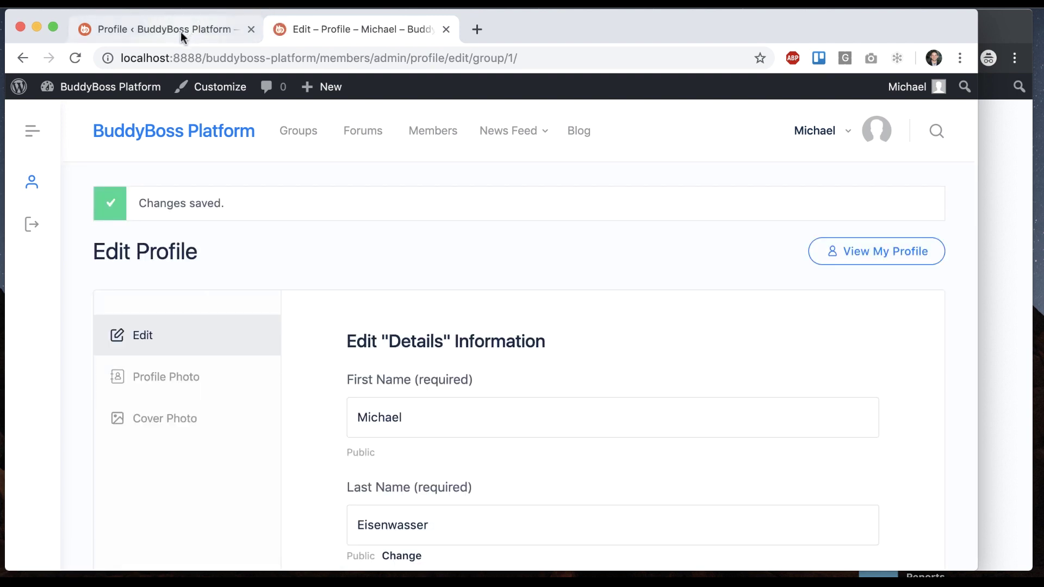
Step: Reload the admin user profile and view the member profile to confirm the restored names
{"action": "left_click", "coordinate": [180, 32]}
{"action": "scroll", "coordinate": [259, 331], "scroll_direction": "down", "scroll_amount": 5}
{"action": "scroll", "coordinate": [312, 331], "scroll_direction": "down", "scroll_amount": 4}
{"action": "key", "text": "super+r"}
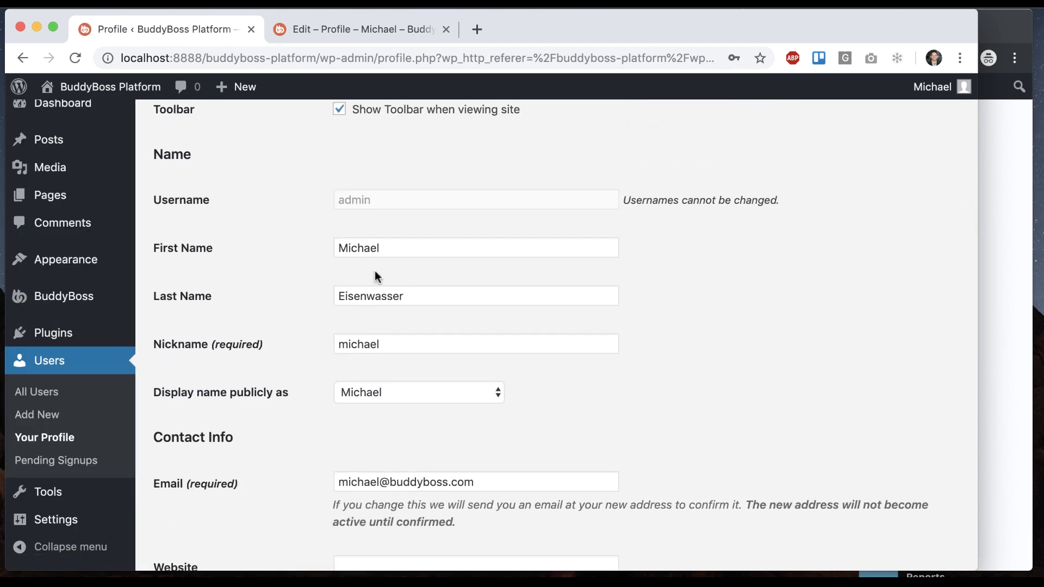
{"action": "left_click", "coordinate": [348, 29]}
{"action": "mouse_move", "coordinate": [837, 131]}
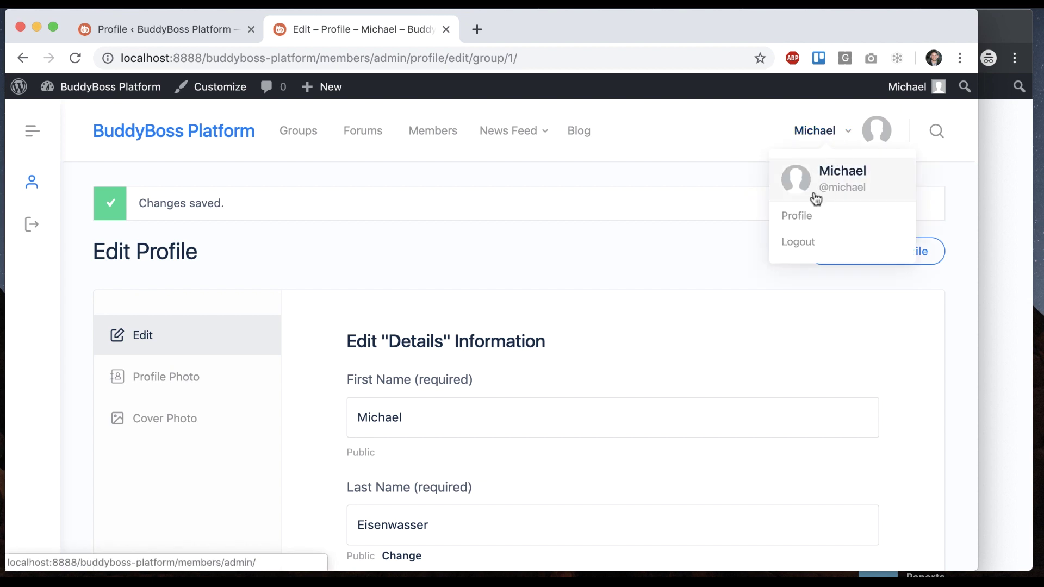
{"action": "left_click", "coordinate": [792, 214]}
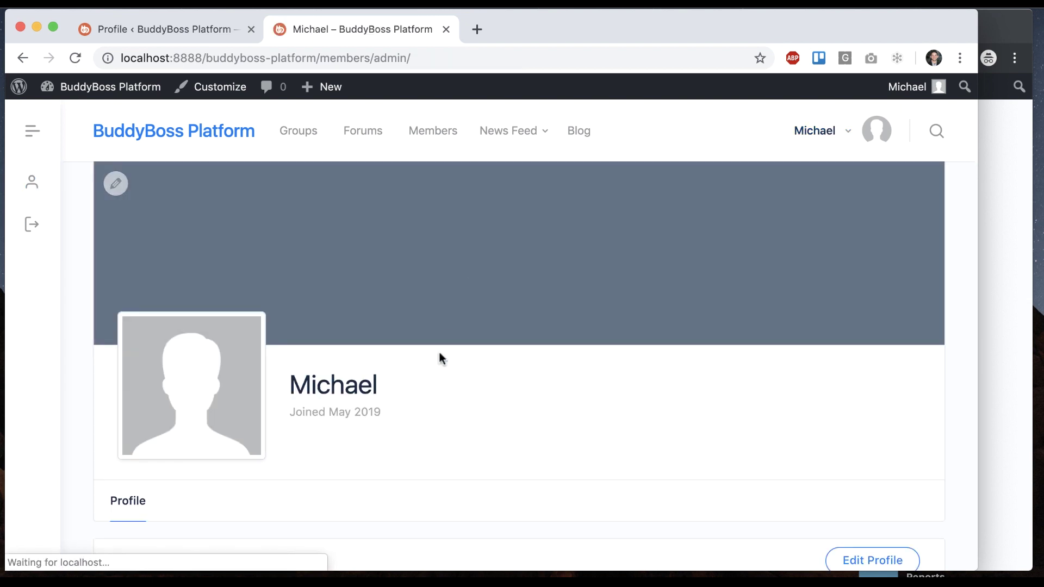
{"action": "scroll", "coordinate": [438, 353], "scroll_direction": "down", "scroll_amount": 6}
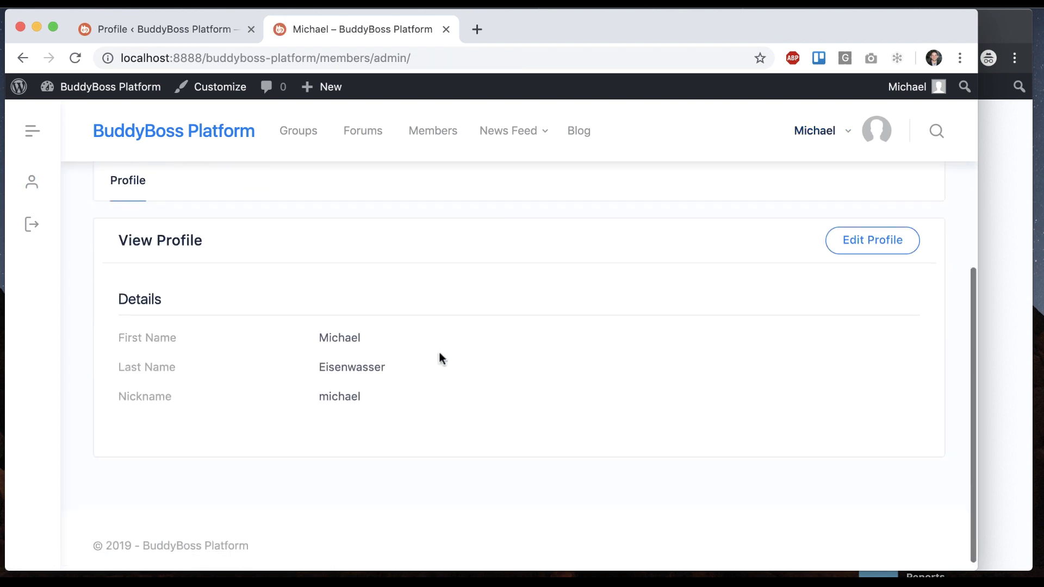
{"action": "left_click", "coordinate": [1006, 272]}
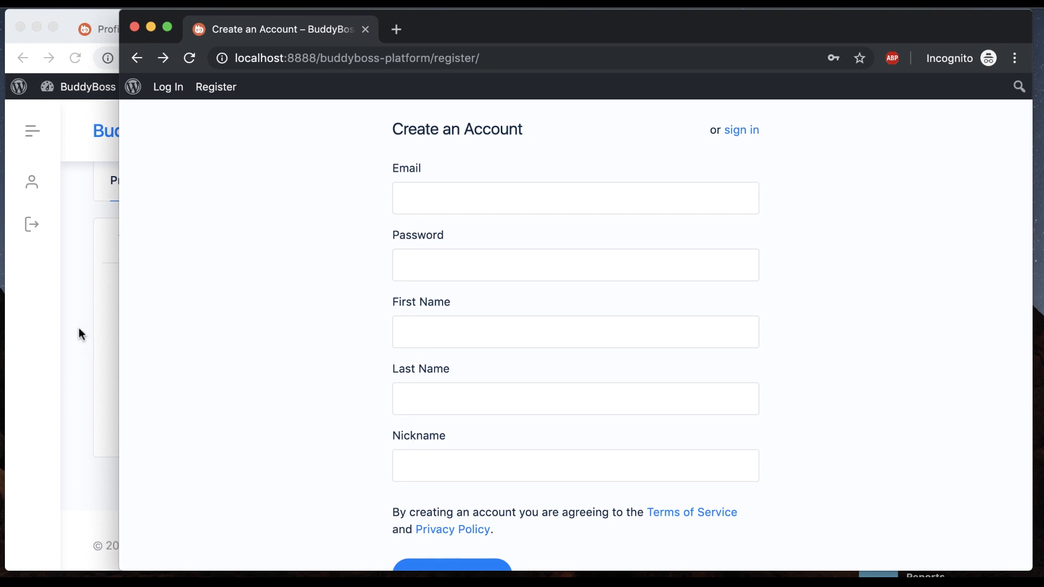
Step: Inspect the Nickname field on the incognito sign-up form
{"action": "left_click", "coordinate": [412, 458]}
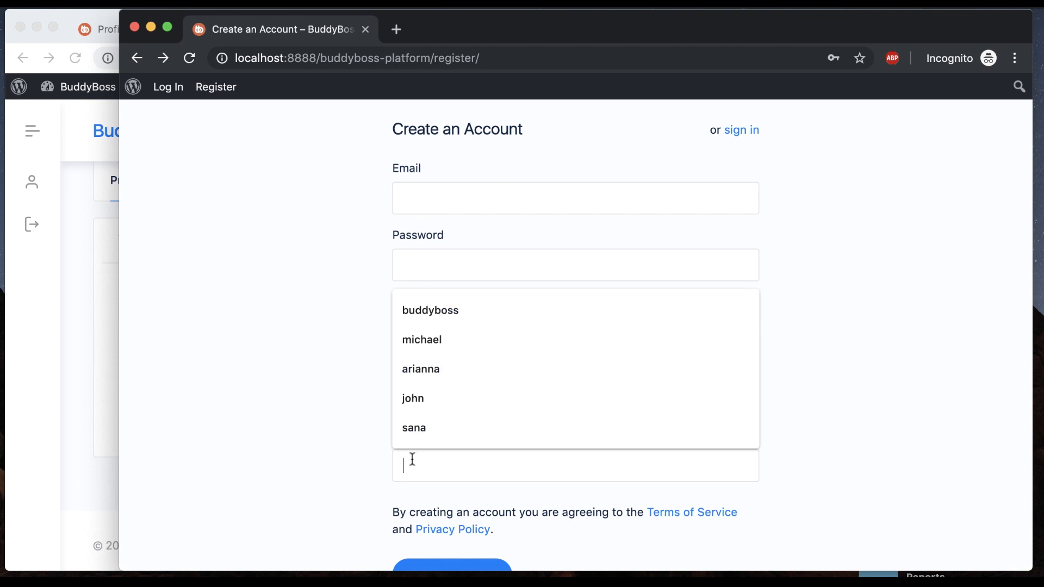
{"action": "left_click", "coordinate": [306, 423]}
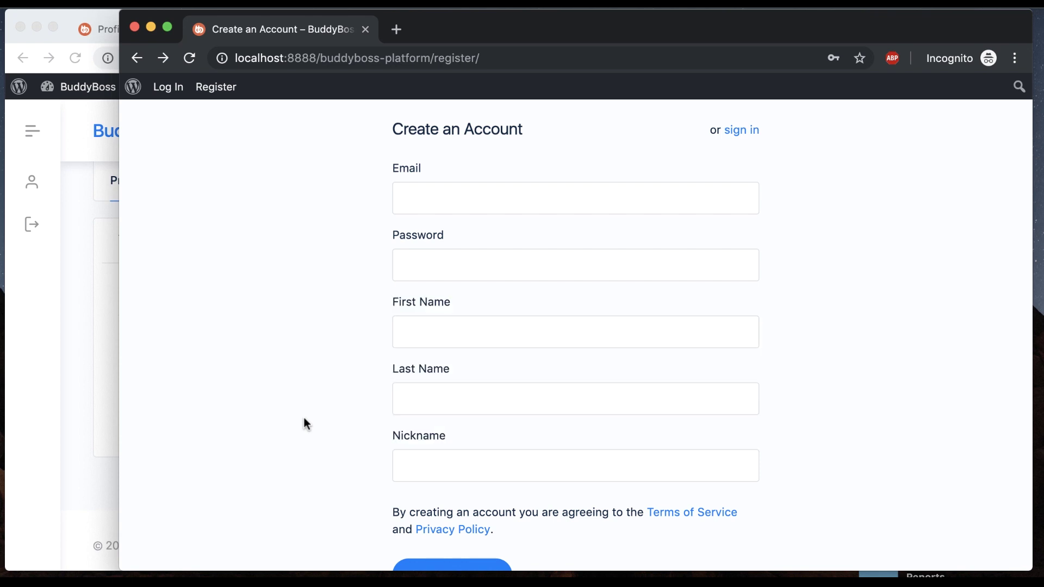
{"action": "left_click", "coordinate": [96, 333]}
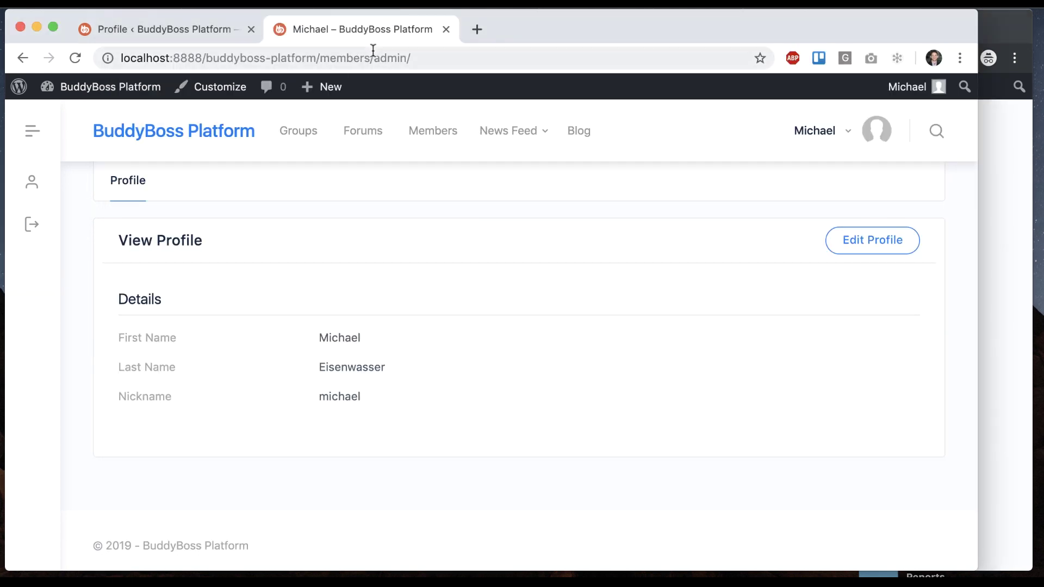
{"action": "left_click", "coordinate": [1001, 264]}
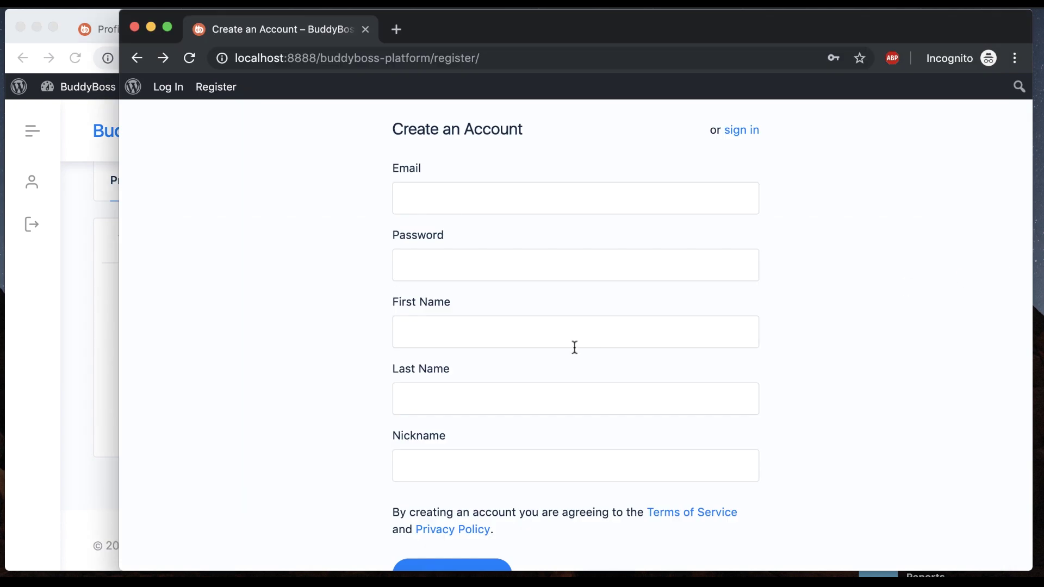
{"action": "left_click", "coordinate": [113, 348]}
Step: Load the members/john profile by replacing admin with john in the URL, checking nickname michael
{"action": "double_click", "coordinate": [380, 60]}
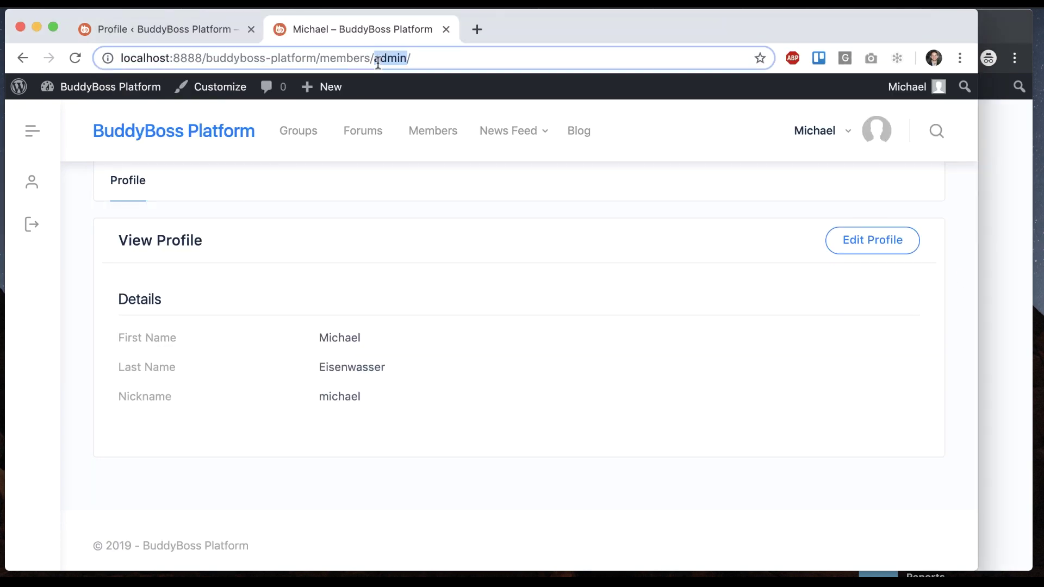
{"action": "type", "text": "john"}
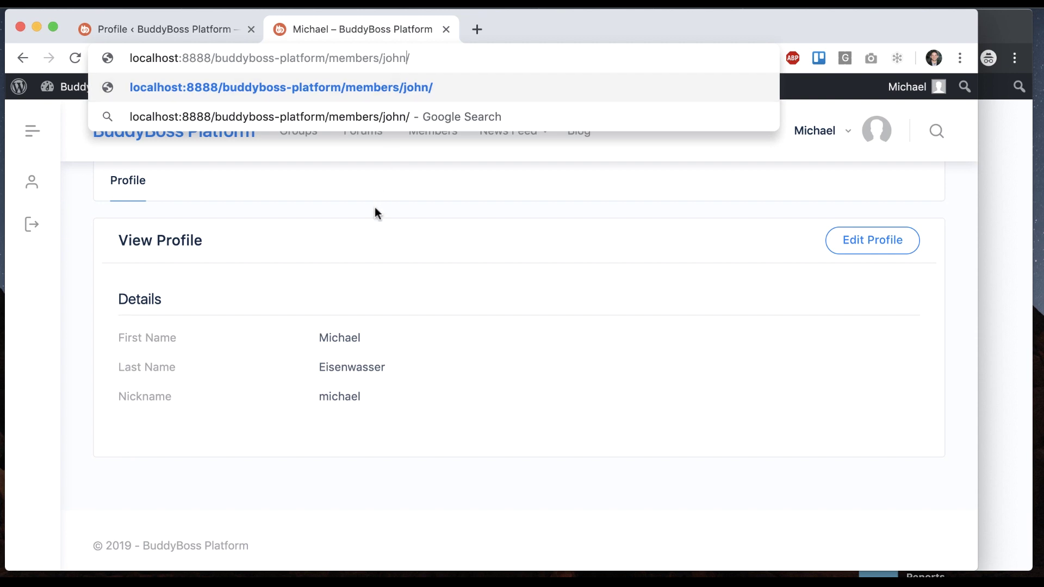
{"action": "key", "text": "Return"}
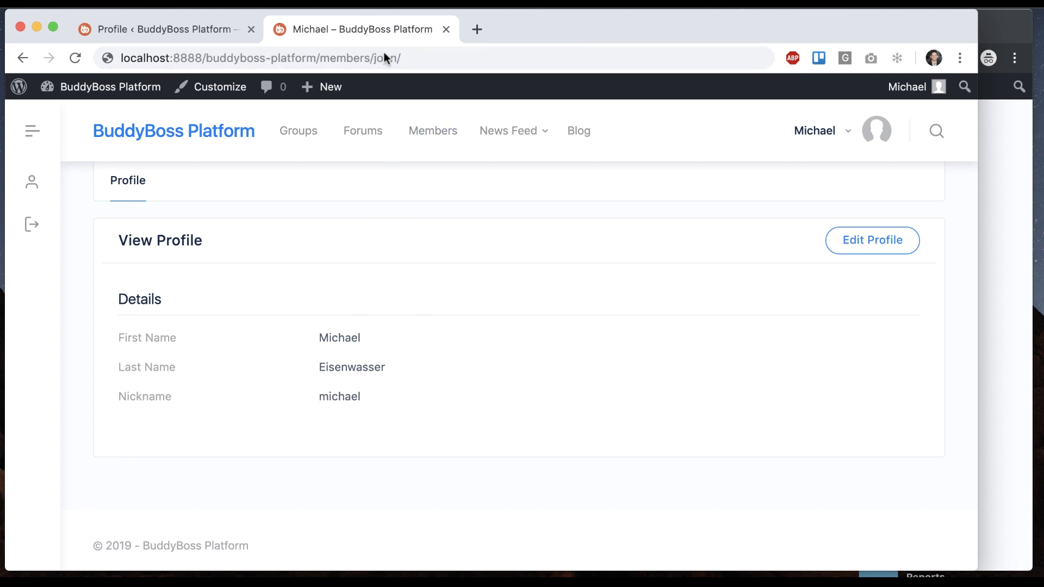
{"action": "left_click_drag", "start_coordinate": [319, 397], "coordinate": [370, 398]}
{"action": "left_click", "coordinate": [370, 403]}
Step: Edit the First Name profile field, enter Alternate Title 'Whats your first name?', and update it
{"action": "left_click", "coordinate": [163, 29]}
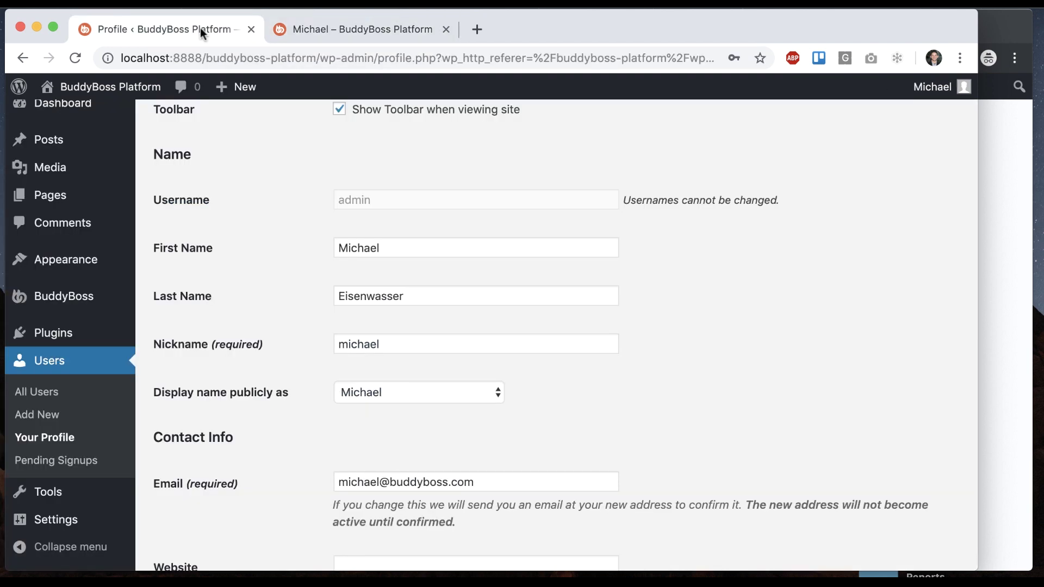
{"action": "scroll", "coordinate": [253, 257], "scroll_direction": "down", "scroll_amount": 1}
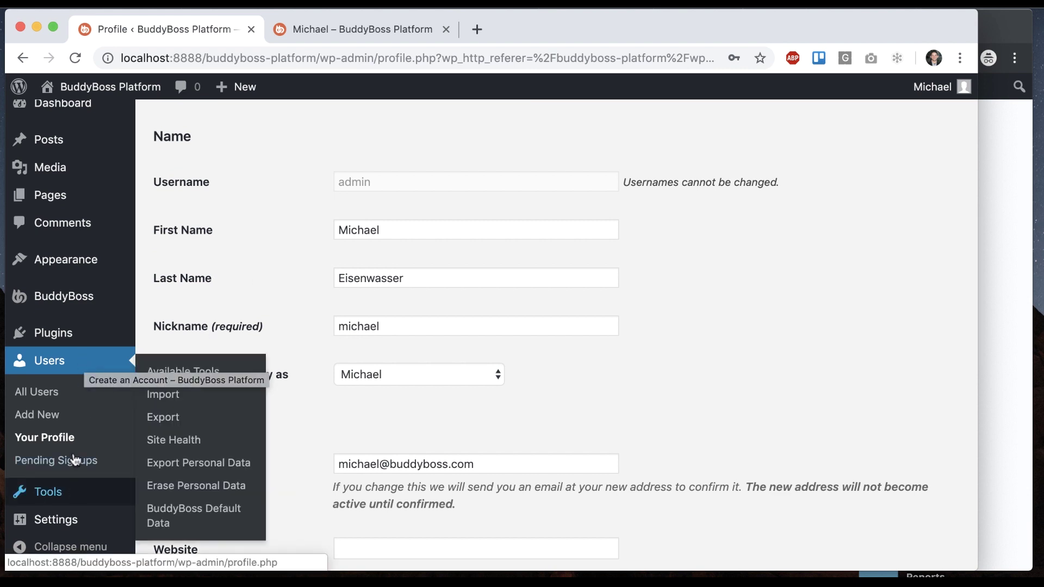
{"action": "mouse_move", "coordinate": [84, 296]}
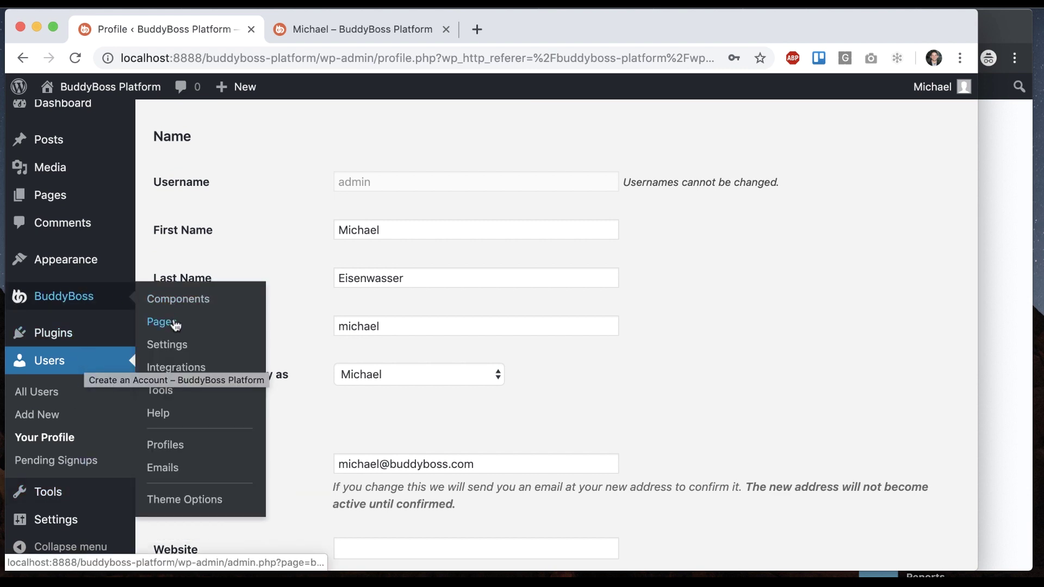
{"action": "left_click", "coordinate": [164, 446]}
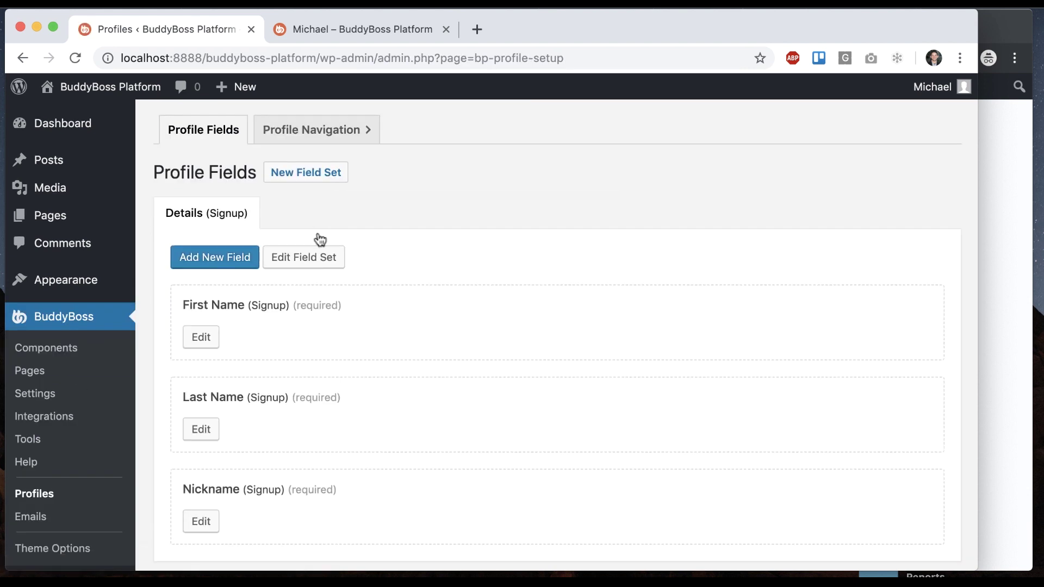
{"action": "scroll", "coordinate": [288, 361], "scroll_direction": "down", "scroll_amount": 2}
{"action": "left_click", "coordinate": [202, 283]}
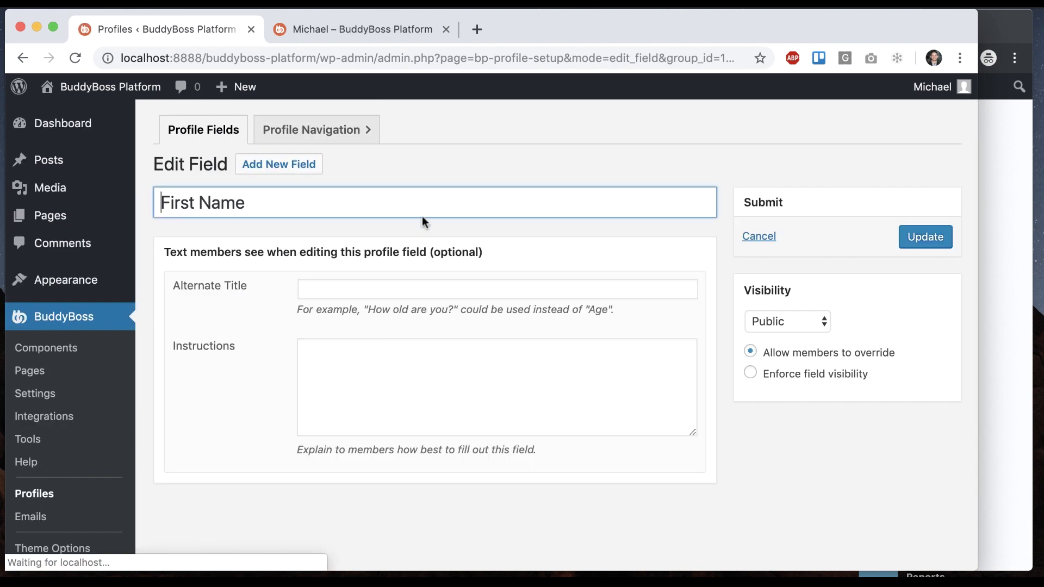
{"action": "scroll", "coordinate": [423, 218], "scroll_direction": "down", "scroll_amount": 2}
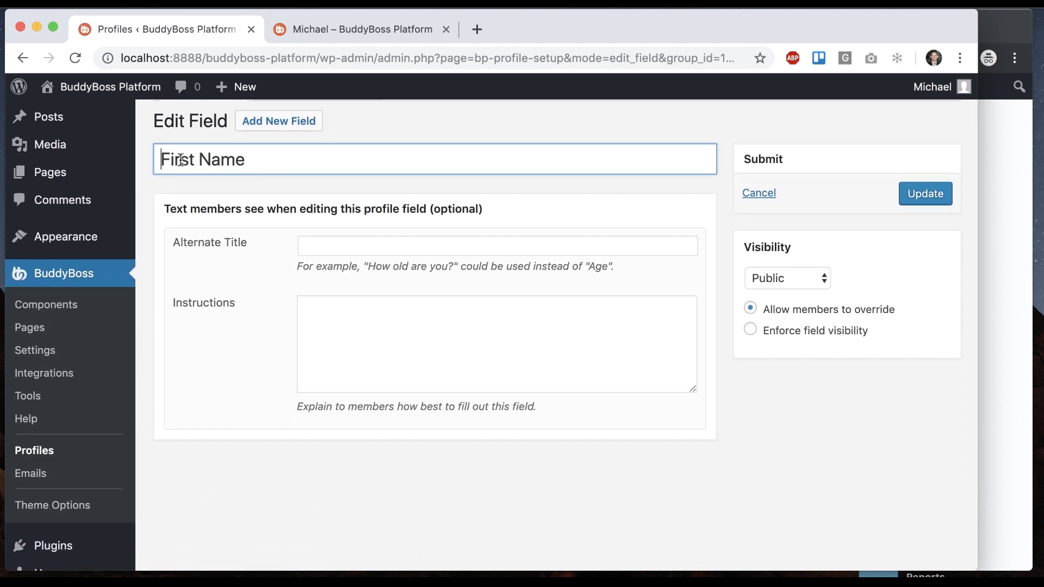
{"action": "left_click_drag", "start_coordinate": [175, 159], "coordinate": [243, 159]}
{"action": "left_click", "coordinate": [274, 250]}
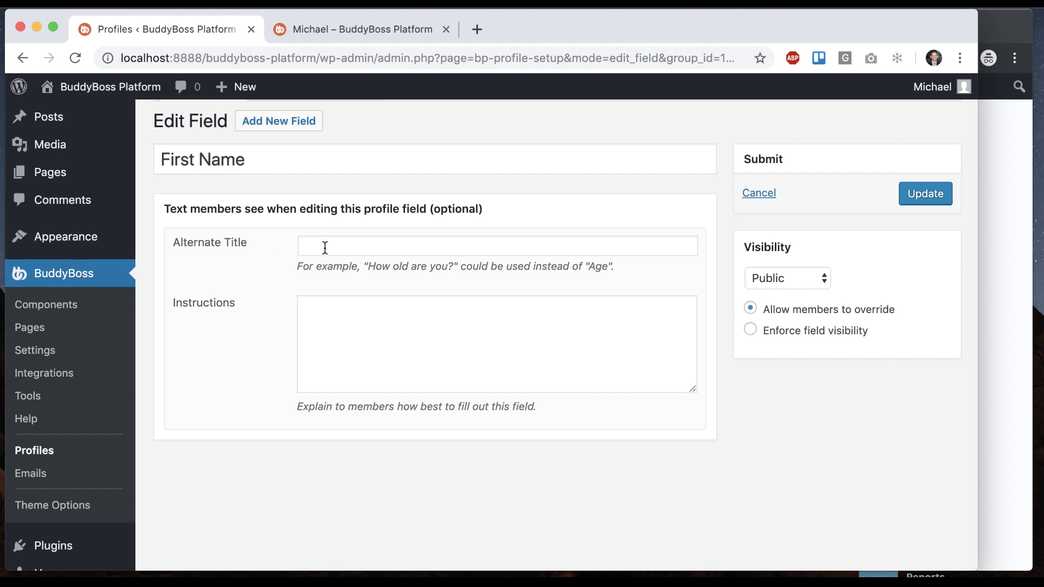
{"action": "left_click", "coordinate": [549, 247]}
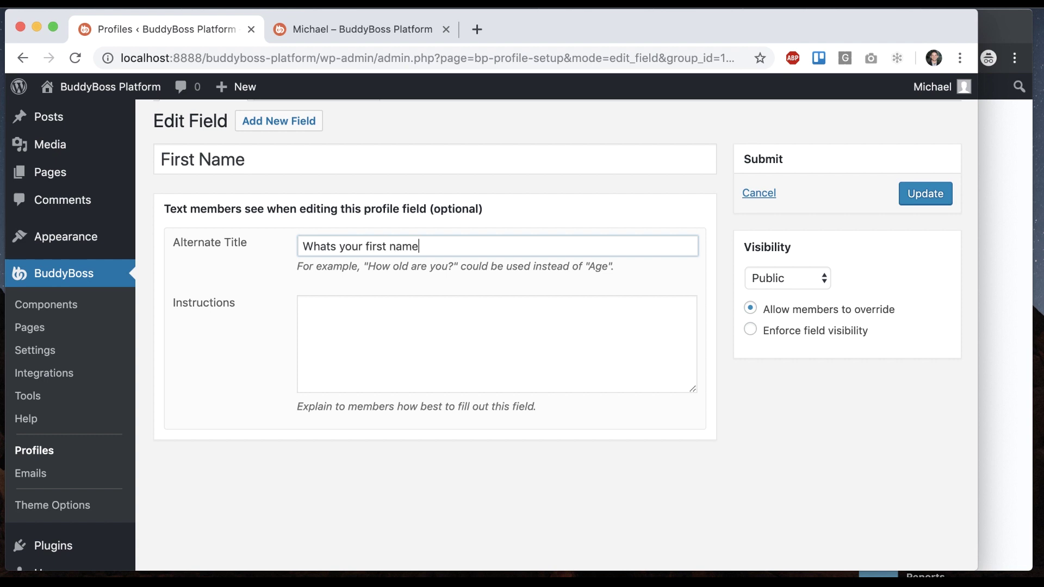
{"action": "left_click", "coordinate": [919, 206]}
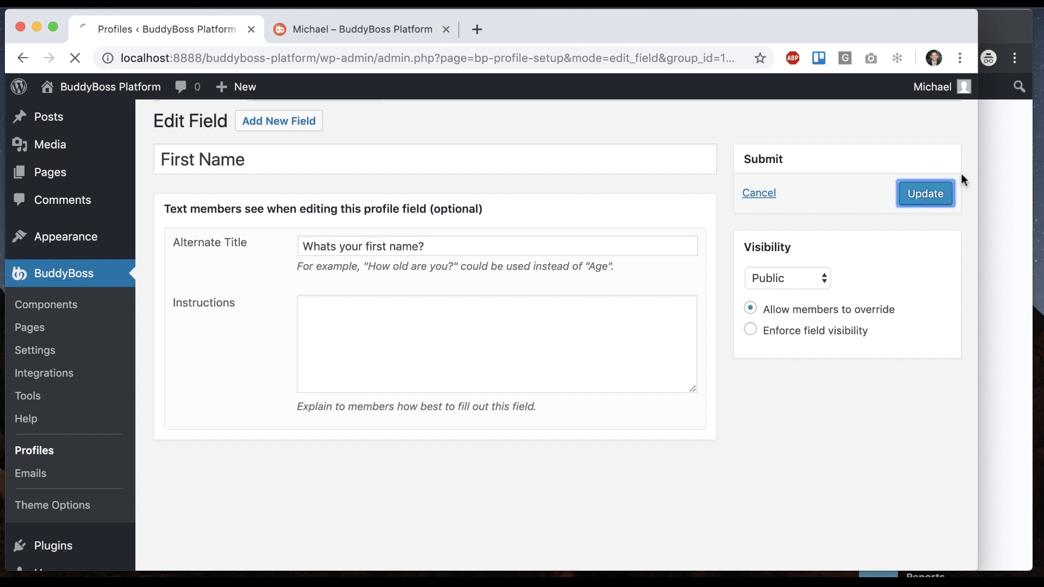
Step: Reload the incognito registration form to confirm the 'Whats your first name?' label
{"action": "left_click", "coordinate": [1011, 181]}
{"action": "key", "text": "super+r"}
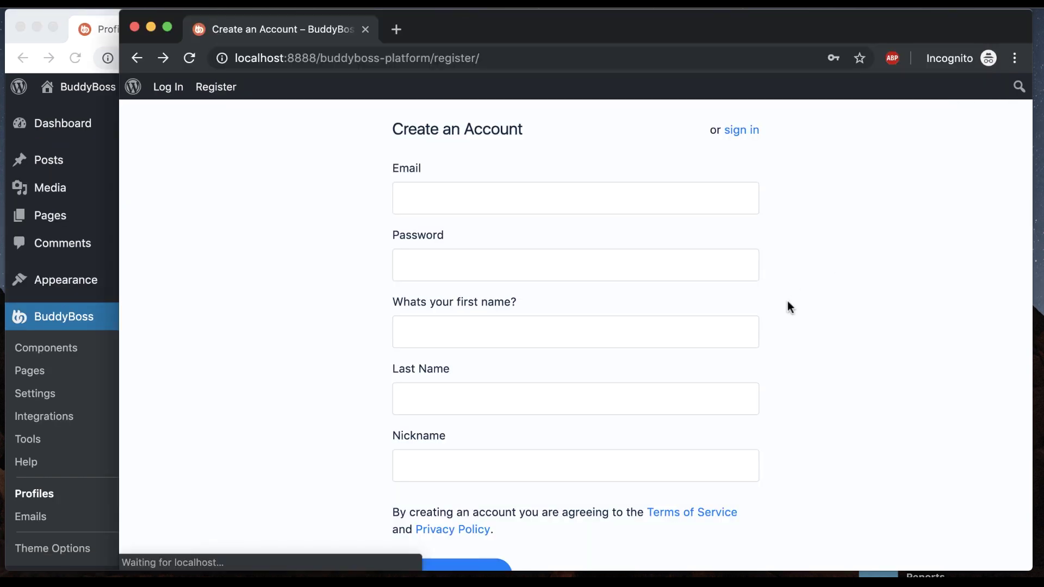
{"action": "left_click_drag", "start_coordinate": [395, 300], "coordinate": [542, 305]}
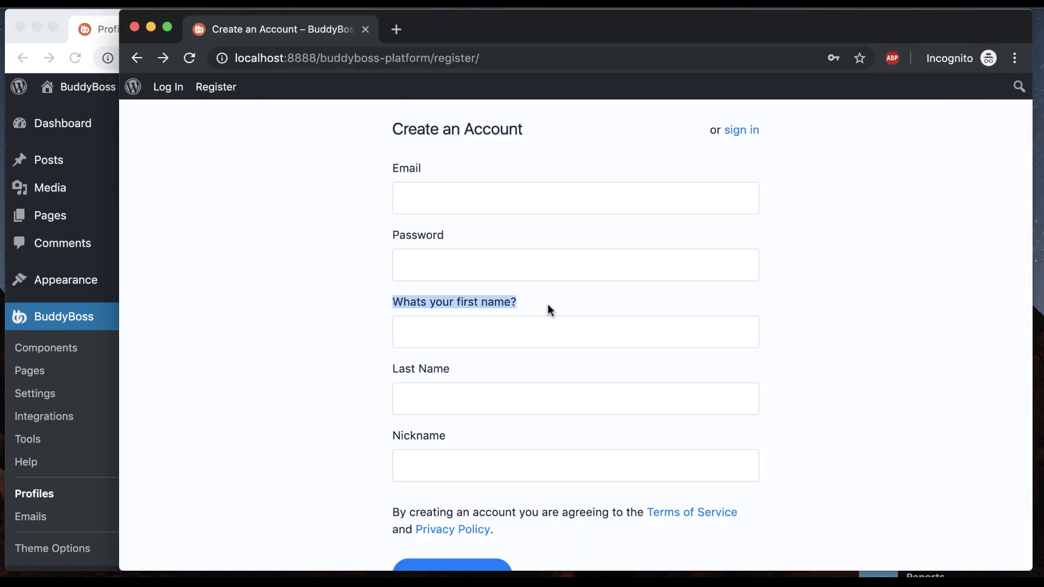
{"action": "left_click", "coordinate": [563, 301]}
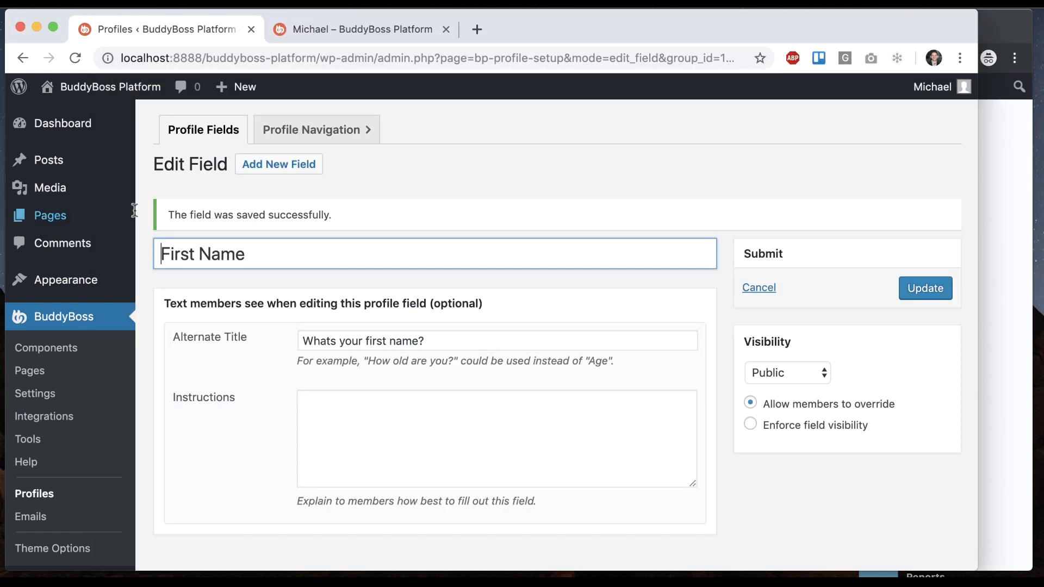
Step: Reload the front-end member profile and return to the First Name field editor
{"action": "left_click", "coordinate": [368, 343]}
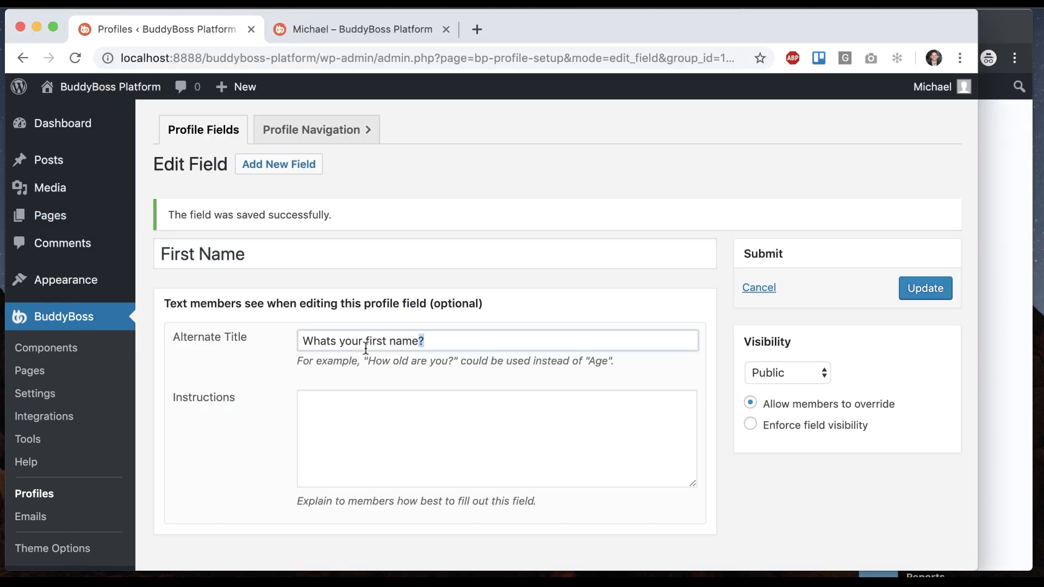
{"action": "left_click", "coordinate": [361, 29]}
{"action": "key", "text": "super+r"}
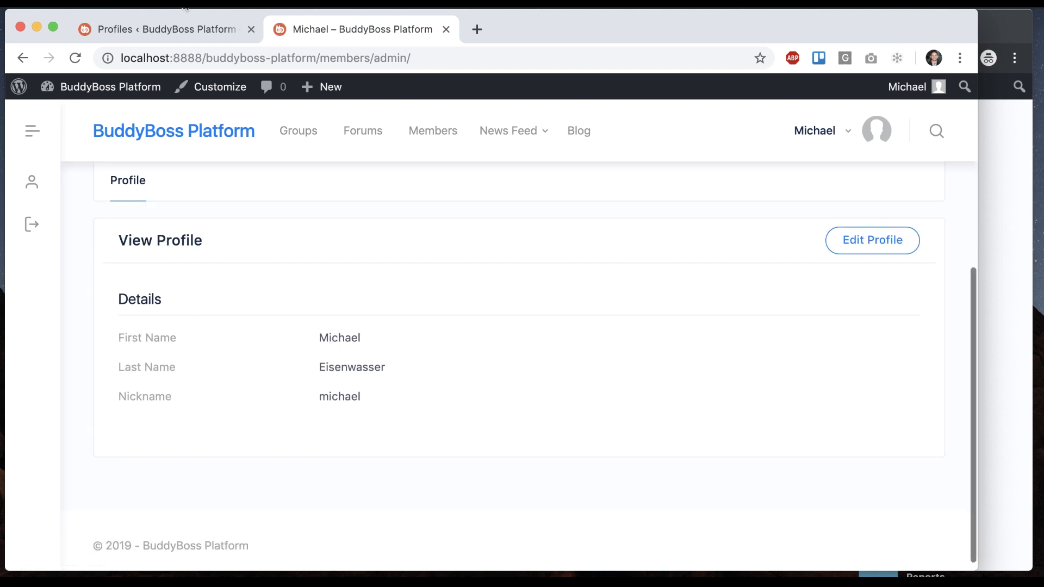
{"action": "key", "text": "ctrl+shift+Tab"}
Step: Clear the First Name field's Alternate Title and save the field
{"action": "key", "text": "super+a"}
{"action": "key", "text": "BackSpace"}
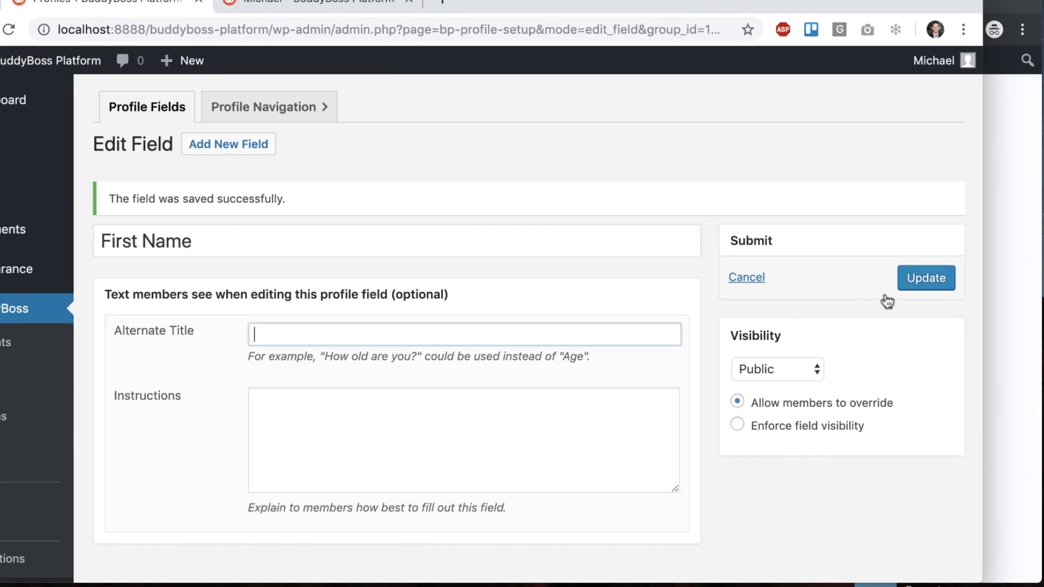
{"action": "left_click", "coordinate": [926, 288]}
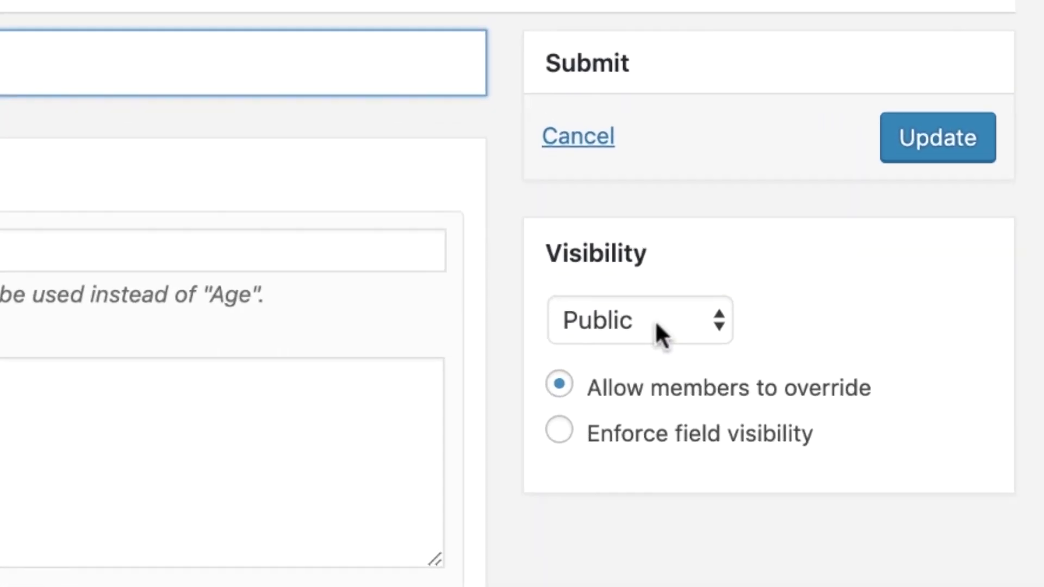
Step: Set the First Name field's visibility to Only Me, checking the registration window
{"action": "left_click", "coordinate": [682, 336]}
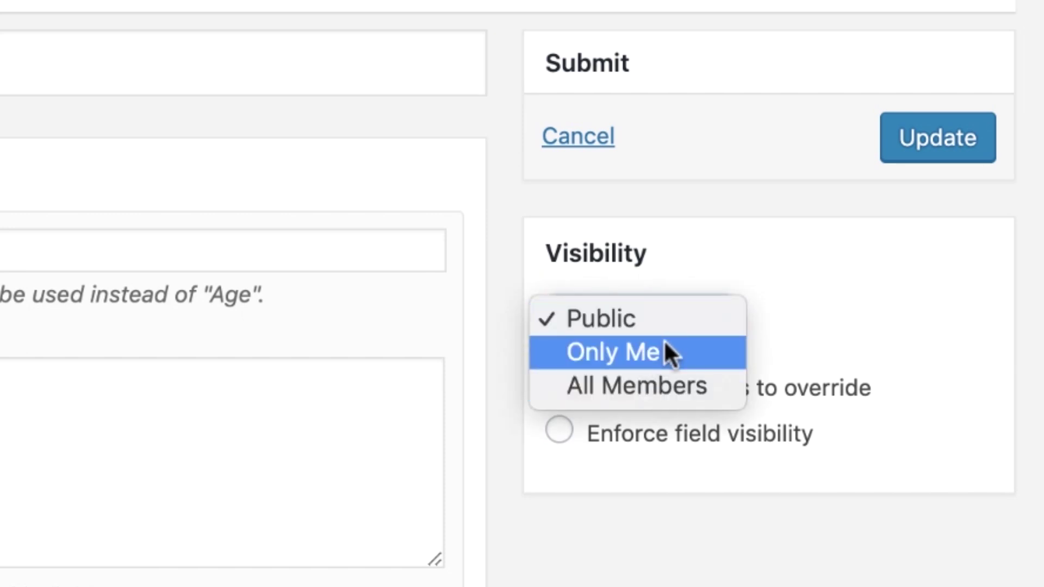
{"action": "left_click", "coordinate": [663, 339]}
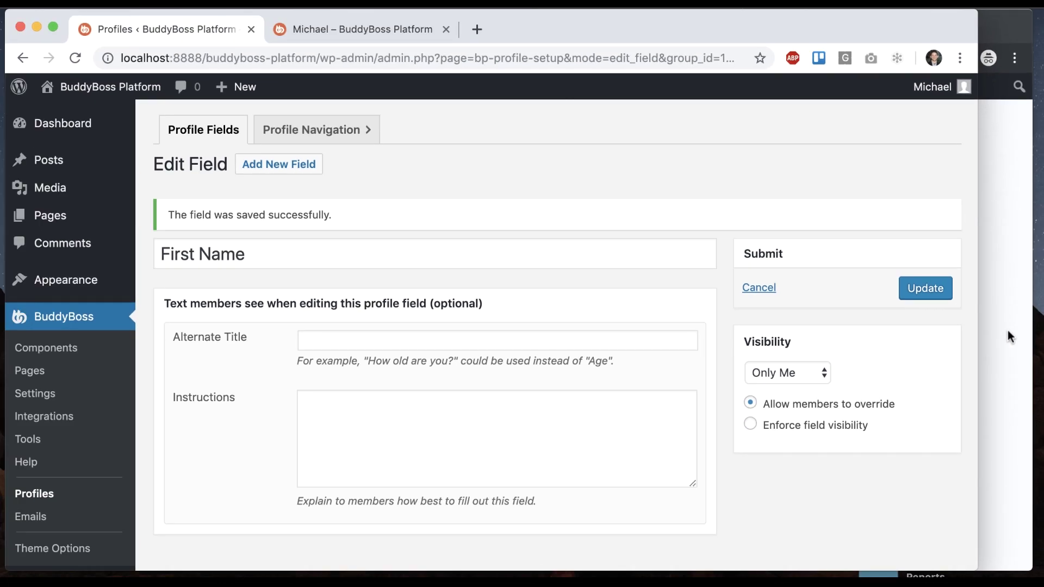
{"action": "left_click", "coordinate": [1008, 330]}
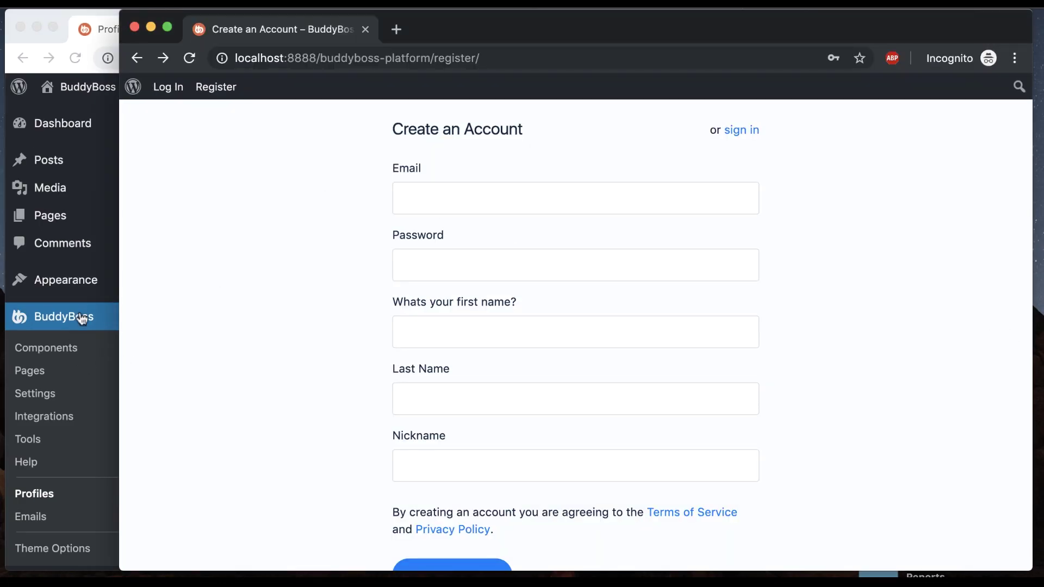
{"action": "left_click", "coordinate": [82, 319]}
{"action": "left_click", "coordinate": [792, 366]}
{"action": "left_click", "coordinate": [779, 374]}
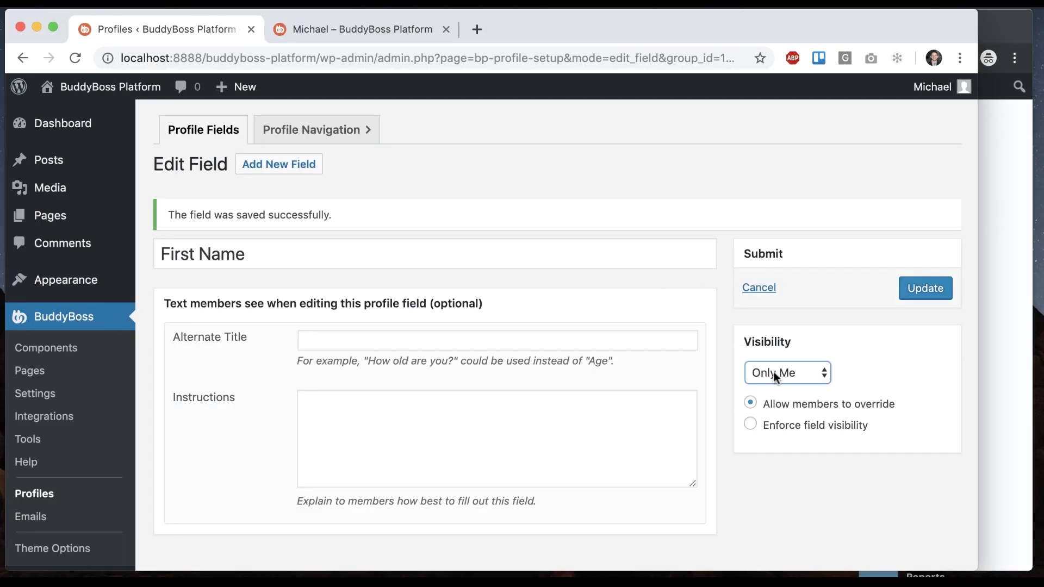
{"action": "left_click", "coordinate": [774, 373]}
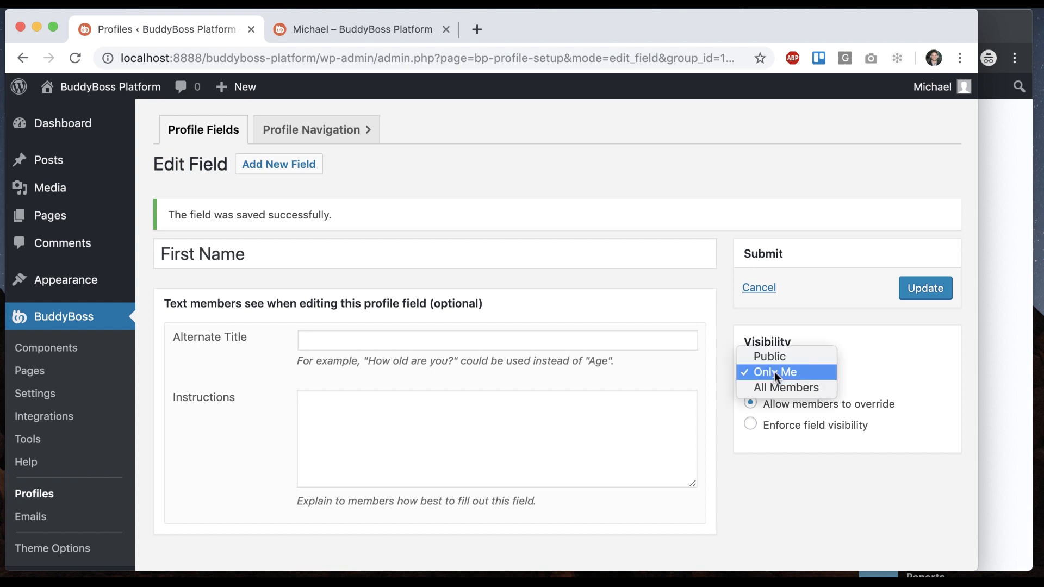
{"action": "left_click", "coordinate": [792, 373]}
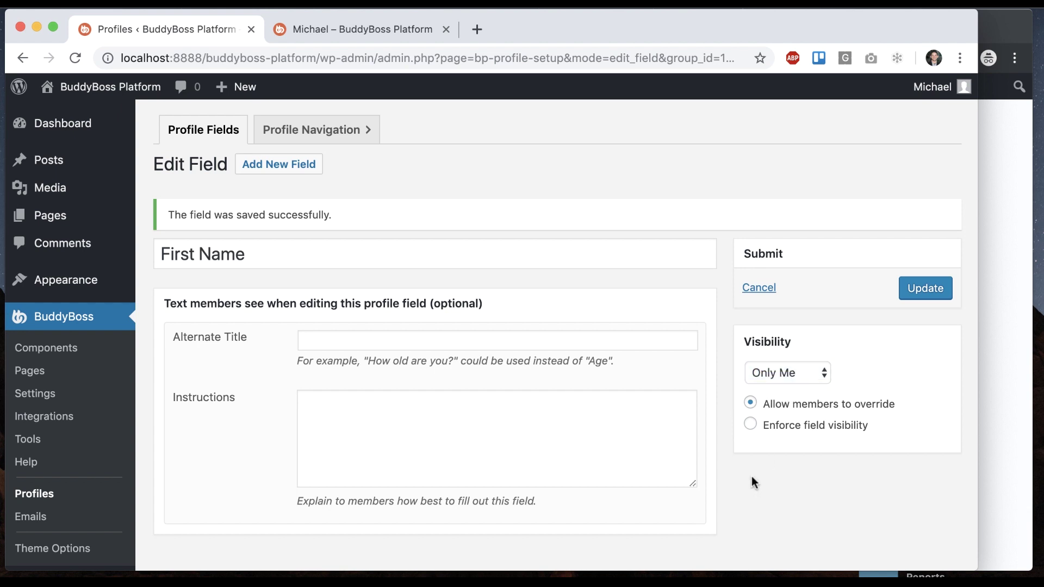
Step: In BuddyBoss Profiles settings, try Nickname, then set Display Name Format back to First Name
{"action": "left_click", "coordinate": [61, 393], "text": "super"}
{"action": "left_click", "coordinate": [396, 28]}
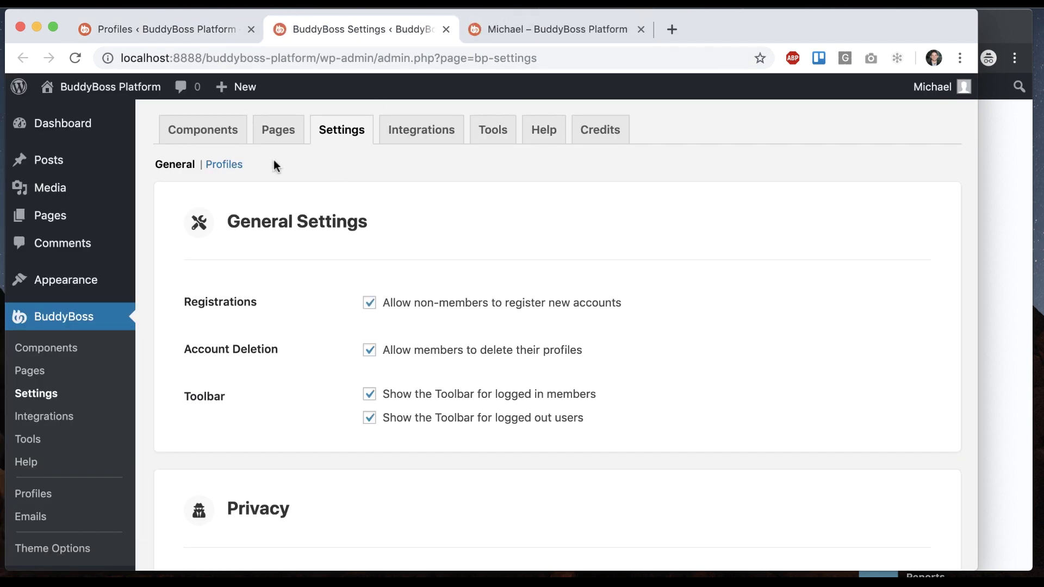
{"action": "left_click", "coordinate": [225, 165]}
{"action": "left_click", "coordinate": [414, 303]}
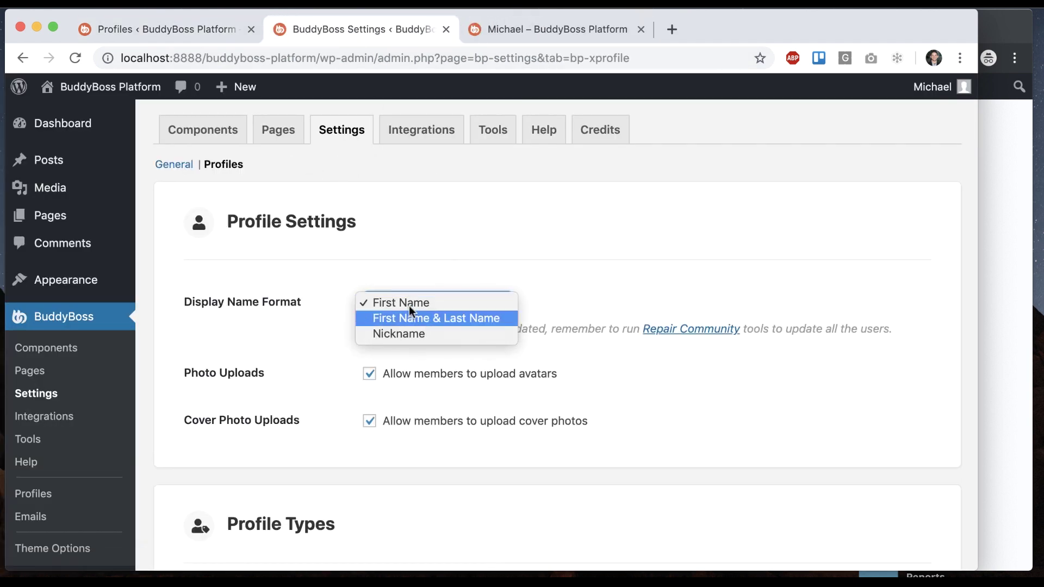
{"action": "left_click", "coordinate": [427, 334]}
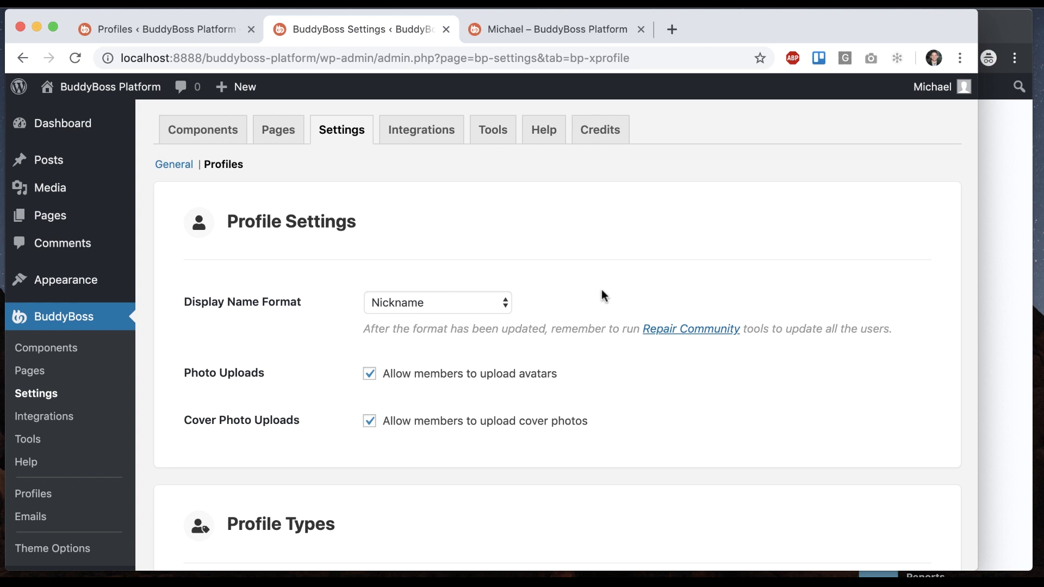
{"action": "left_click", "coordinate": [455, 305]}
{"action": "left_click", "coordinate": [466, 270]}
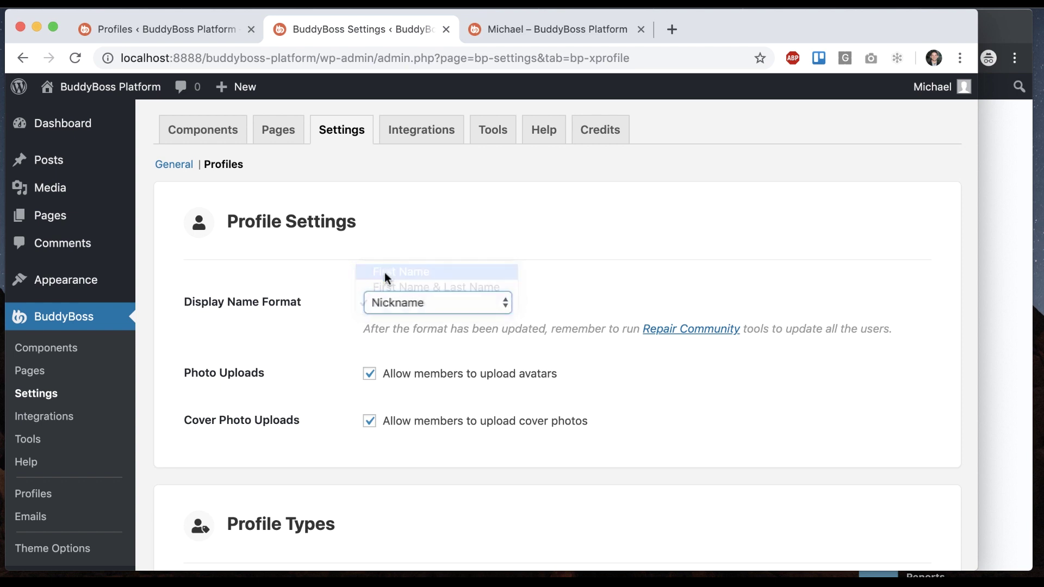
{"action": "left_click", "coordinate": [338, 304]}
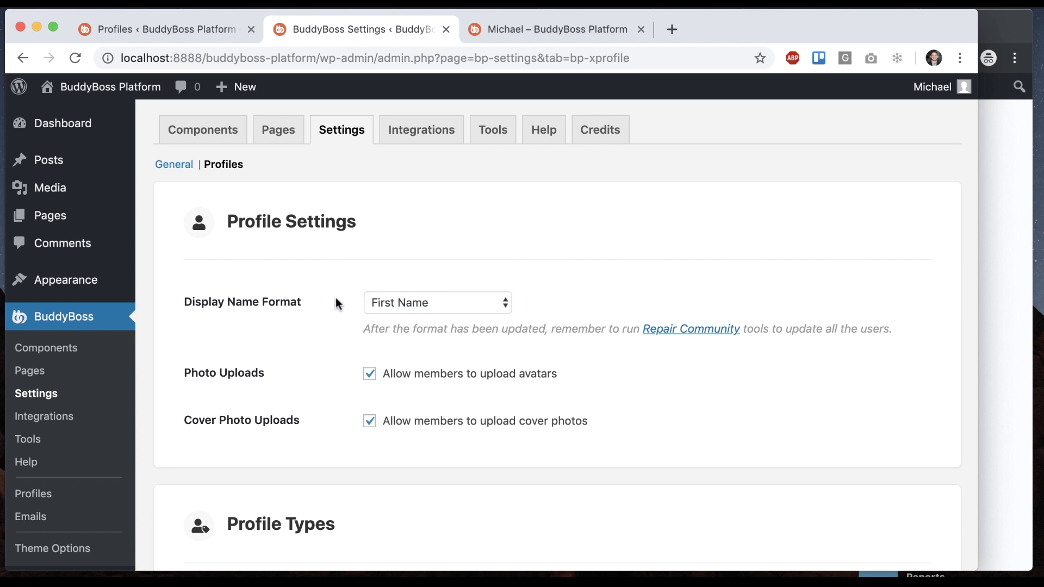
{"action": "left_click", "coordinate": [991, 154]}
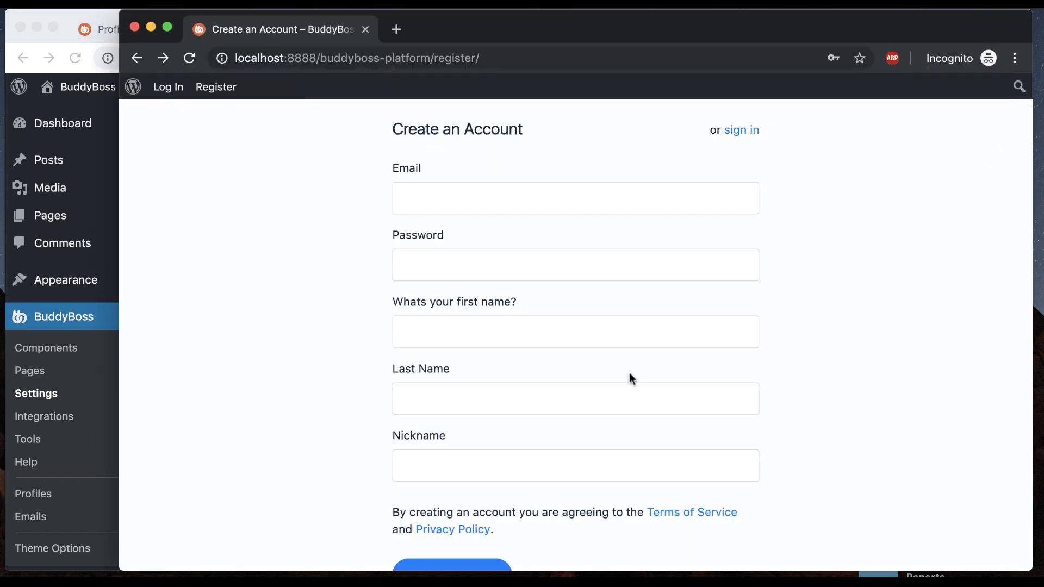
Step: Check the signup form's Email field, then go back to the admin BuddyBoss settings tab
{"action": "left_click", "coordinate": [430, 204]}
{"action": "left_click", "coordinate": [354, 242]}
{"action": "left_click", "coordinate": [90, 234]}
{"action": "left_click", "coordinate": [550, 30]}
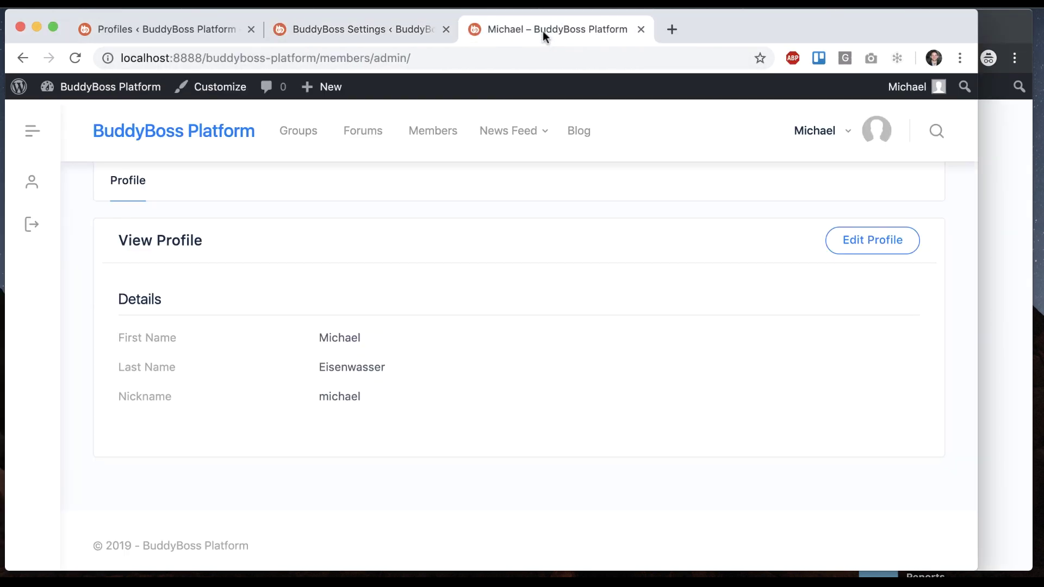
{"action": "mouse_move", "coordinate": [802, 213]}
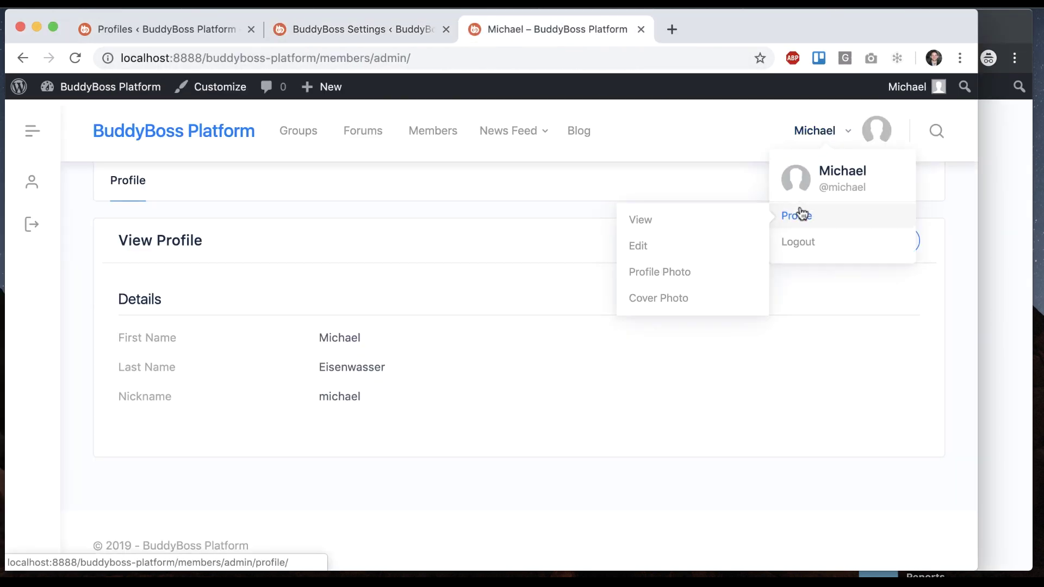
{"action": "left_click", "coordinate": [296, 31]}
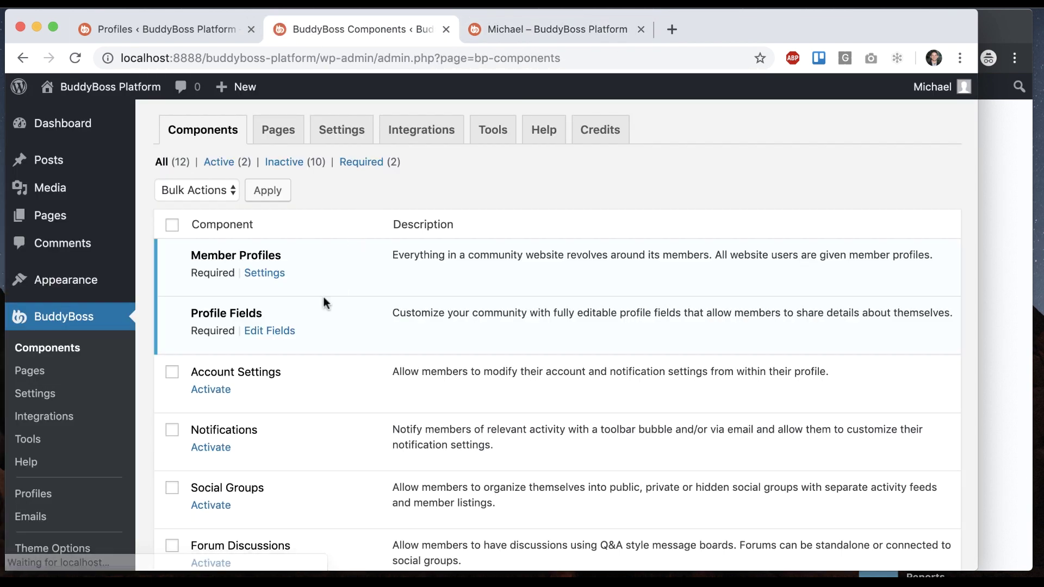
Step: Activate the Account Settings component on the BuddyBoss Components page
{"action": "left_click", "coordinate": [212, 390]}
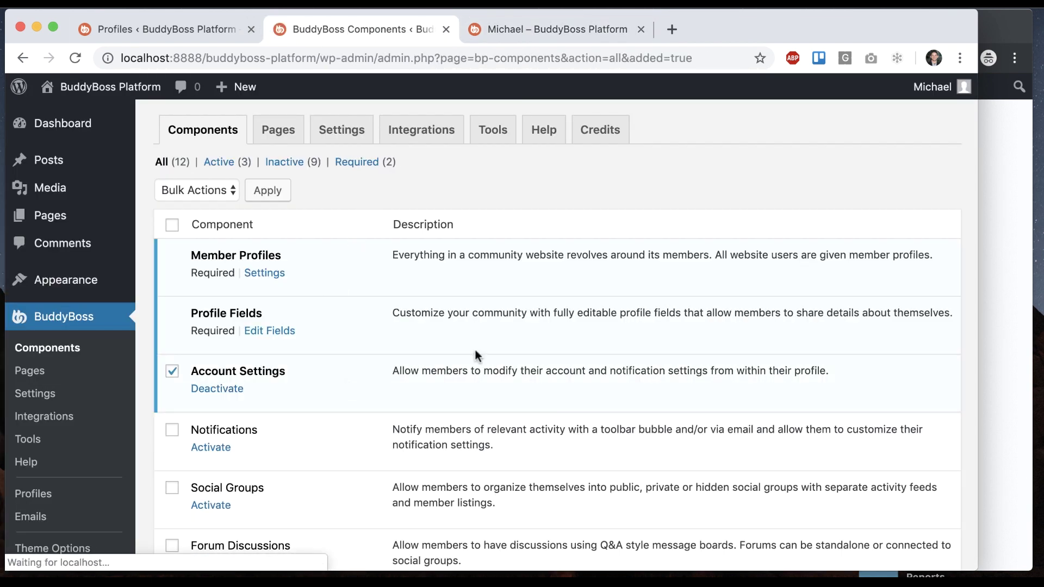
{"action": "left_click", "coordinate": [1018, 329]}
{"action": "left_click", "coordinate": [104, 279]}
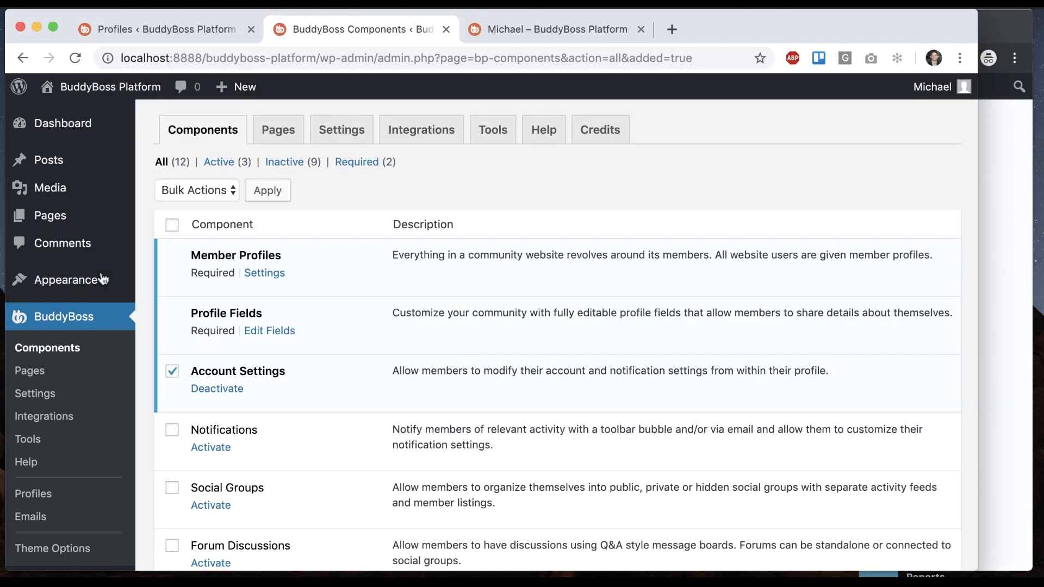
Step: Reload the member's profile page and view its Account > Login Information settings
{"action": "left_click", "coordinate": [521, 21]}
{"action": "key", "text": "super+r"}
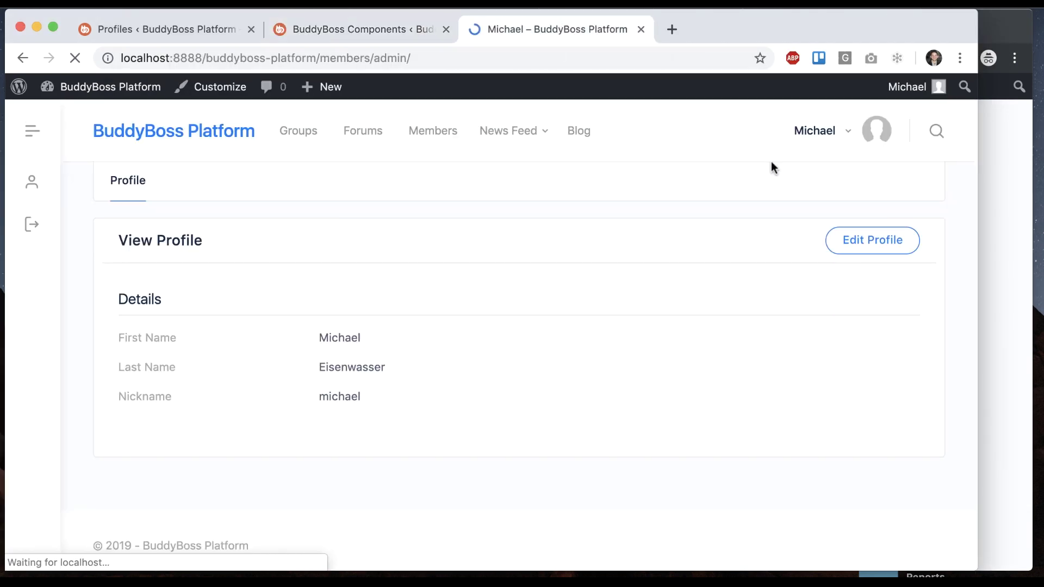
{"action": "mouse_move", "coordinate": [821, 131]}
{"action": "mouse_move", "coordinate": [806, 244]}
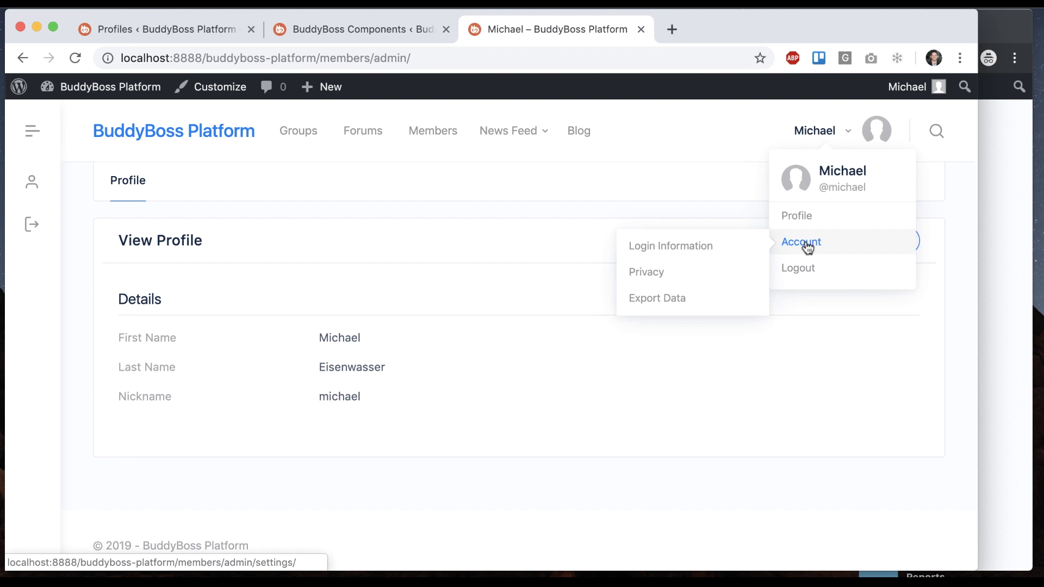
{"action": "left_click", "coordinate": [689, 250]}
{"action": "scroll", "coordinate": [547, 269], "scroll_direction": "down", "scroll_amount": 3}
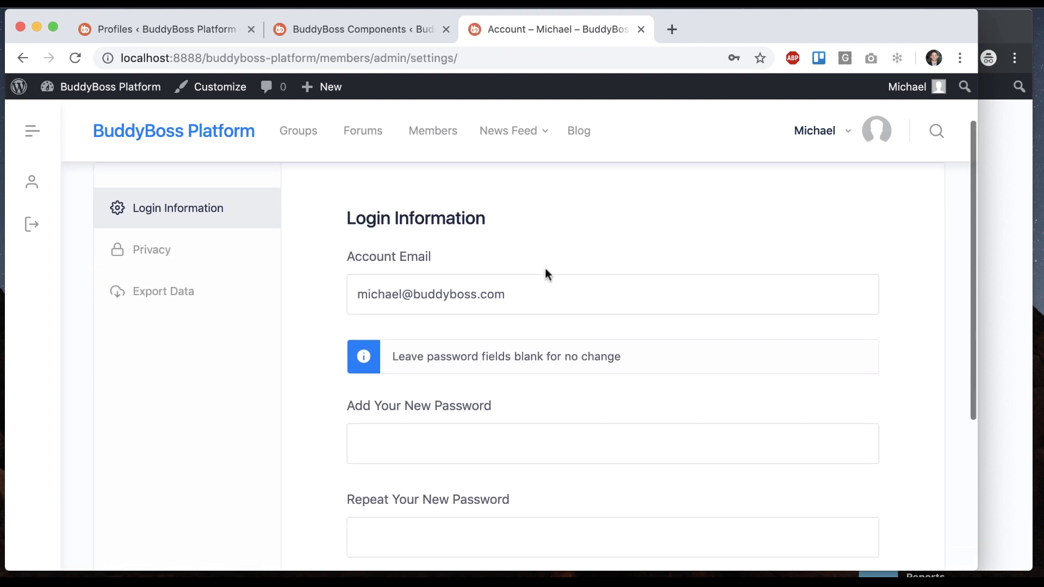
{"action": "scroll", "coordinate": [545, 270], "scroll_direction": "down", "scroll_amount": 5}
{"action": "scroll", "coordinate": [521, 304], "scroll_direction": "up", "scroll_amount": 2}
{"action": "scroll", "coordinate": [516, 300], "scroll_direction": "down", "scroll_amount": 2}
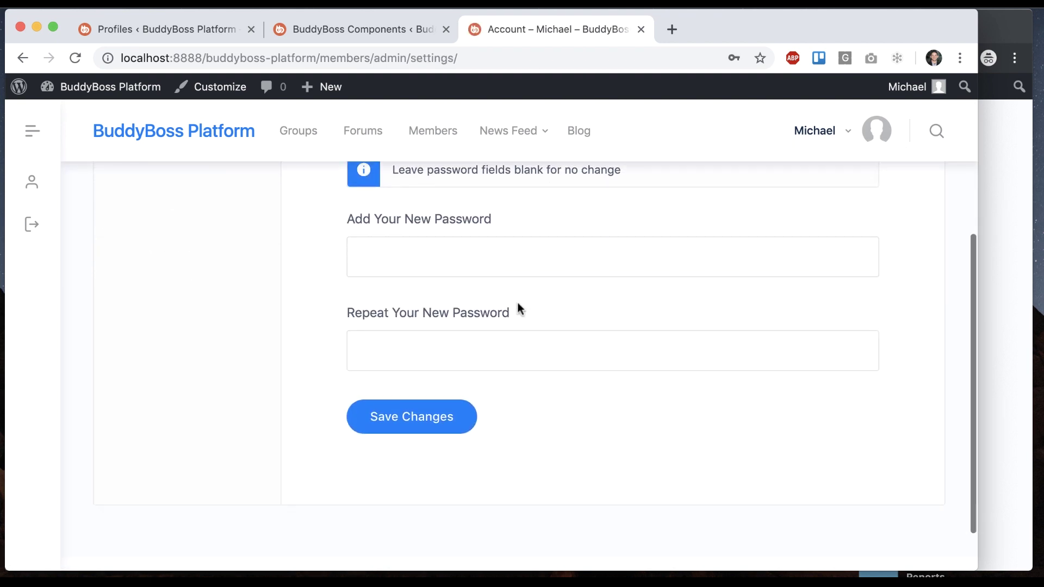
Step: Reload the incognito signup form to show the updated First Name label
{"action": "key", "text": "super+grave"}
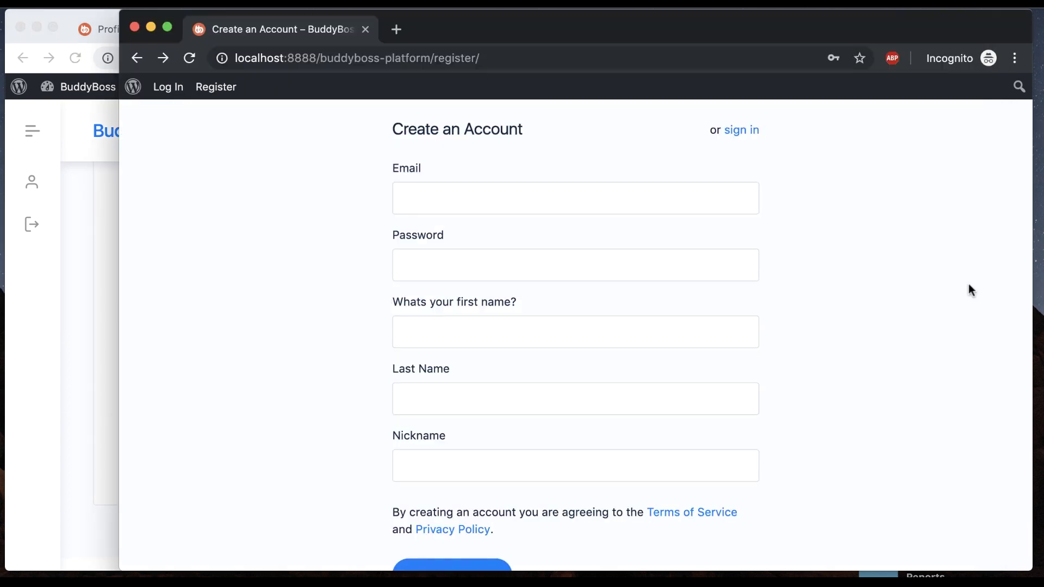
{"action": "scroll", "coordinate": [529, 289], "scroll_direction": "down", "scroll_amount": 3}
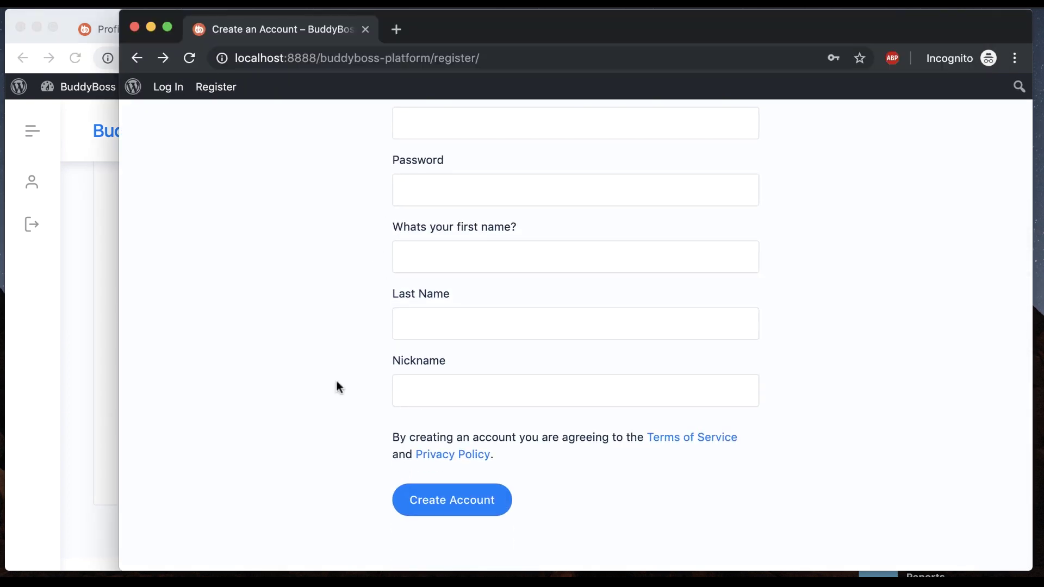
{"action": "key", "text": "super+r"}
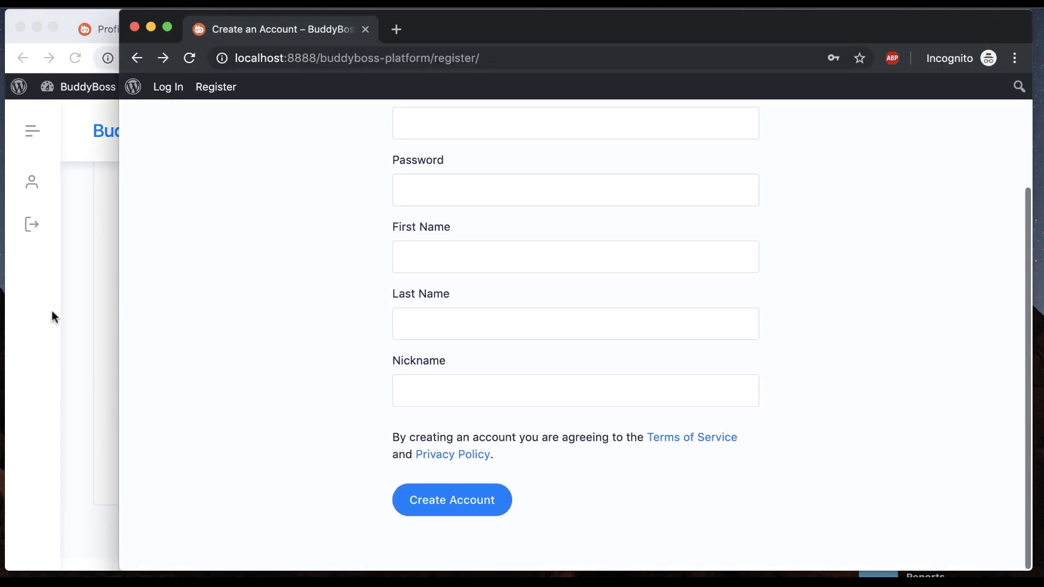
Step: Open the admin Profile Fields list, comparing it against the signup form
{"action": "left_click", "coordinate": [52, 311]}
{"action": "left_click", "coordinate": [214, 27]}
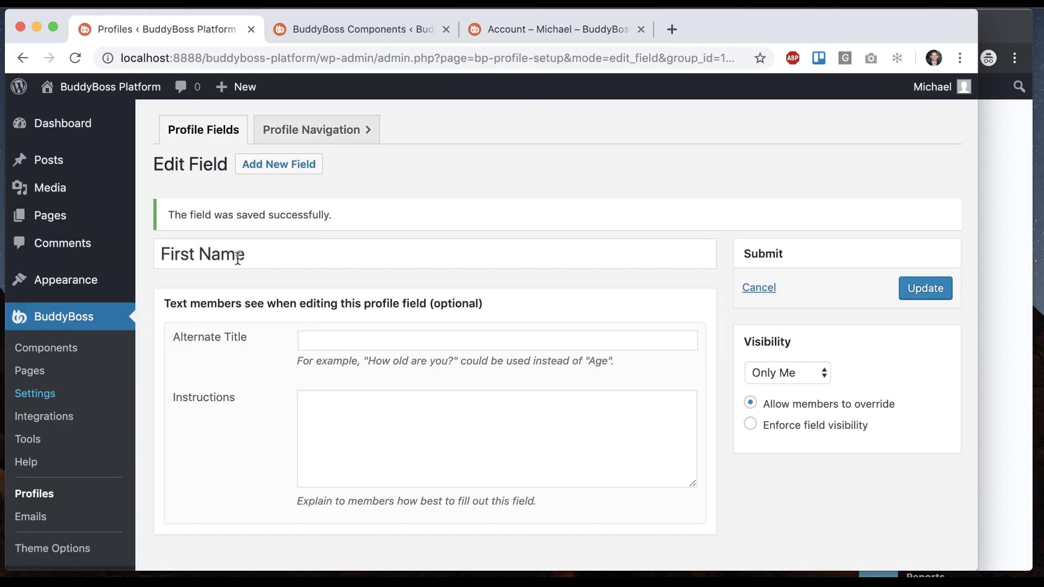
{"action": "scroll", "coordinate": [238, 258], "scroll_direction": "down", "scroll_amount": 3}
{"action": "left_click", "coordinate": [73, 413]}
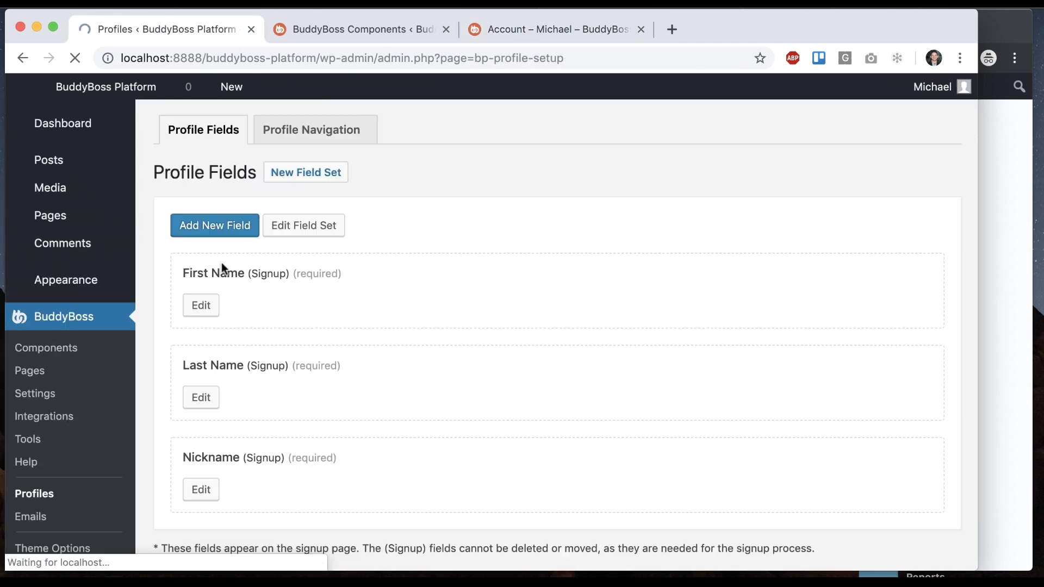
{"action": "scroll", "coordinate": [428, 289], "scroll_direction": "down", "scroll_amount": 3}
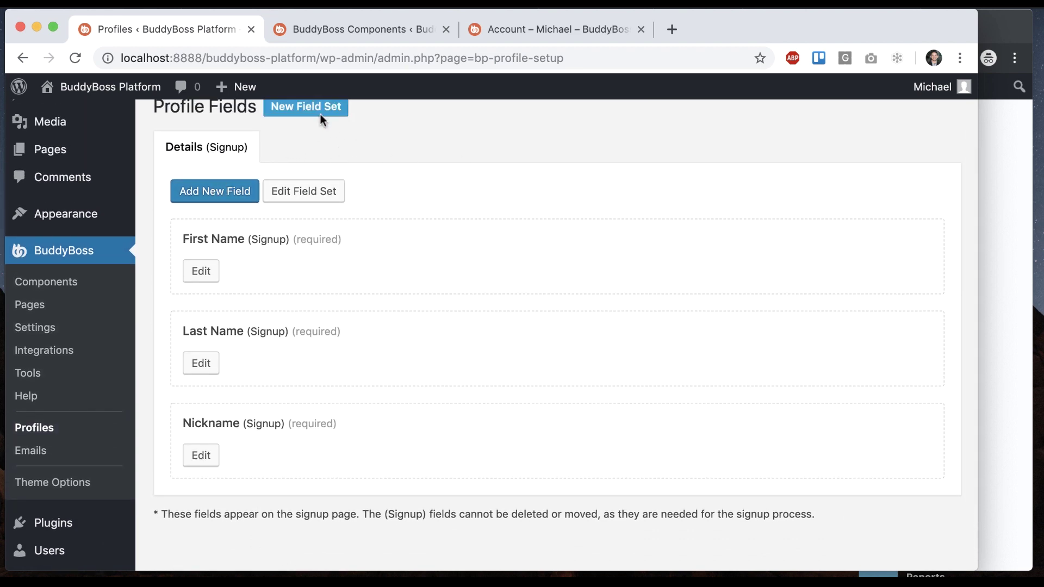
{"action": "left_click", "coordinate": [1011, 226]}
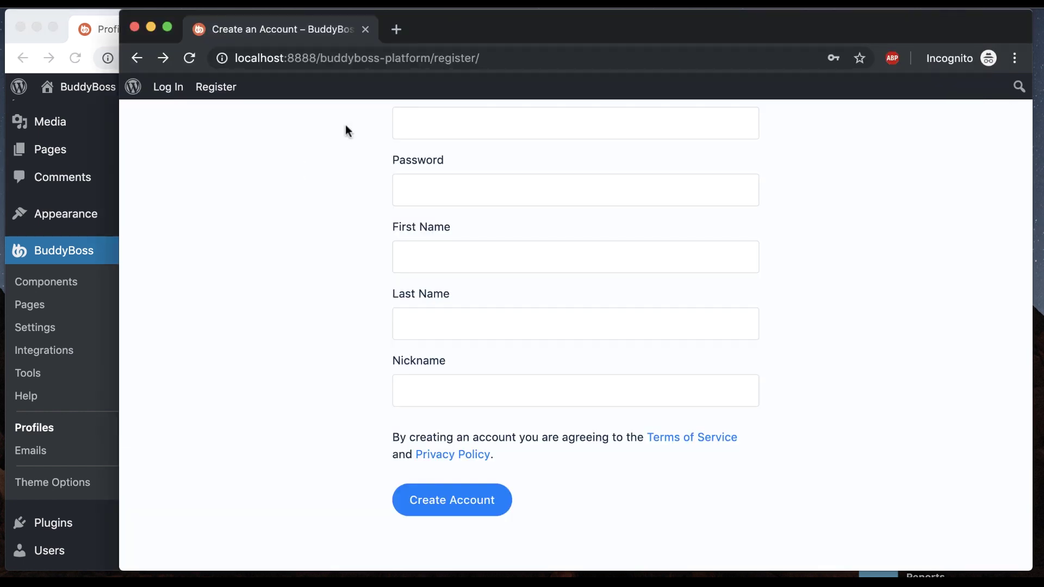
{"action": "scroll", "coordinate": [345, 131], "scroll_direction": "up", "scroll_amount": 3}
{"action": "scroll", "coordinate": [484, 161], "scroll_direction": "down", "scroll_amount": 3}
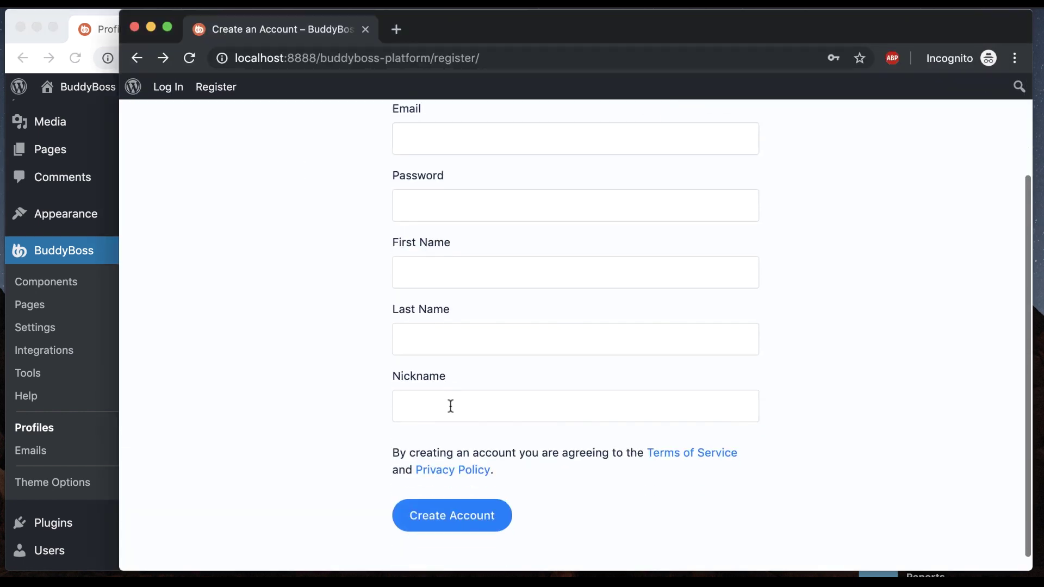
{"action": "left_click", "coordinate": [31, 429]}
Step: Create a new Textbox-type field named 'Favorite color' and save it
{"action": "left_click", "coordinate": [218, 195]}
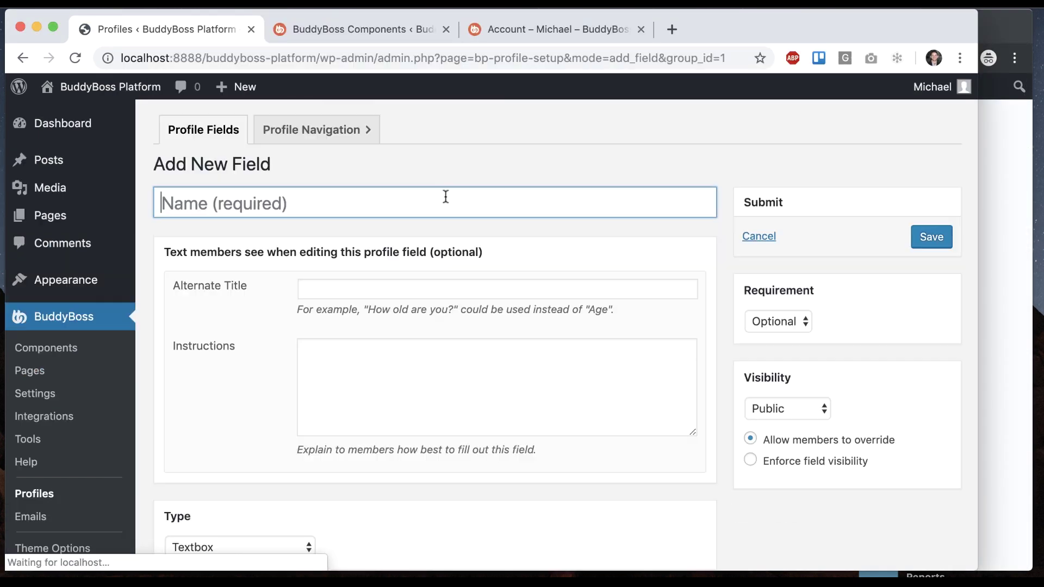
{"action": "scroll", "coordinate": [338, 303], "scroll_direction": "down", "scroll_amount": 3}
{"action": "left_click", "coordinate": [226, 400]}
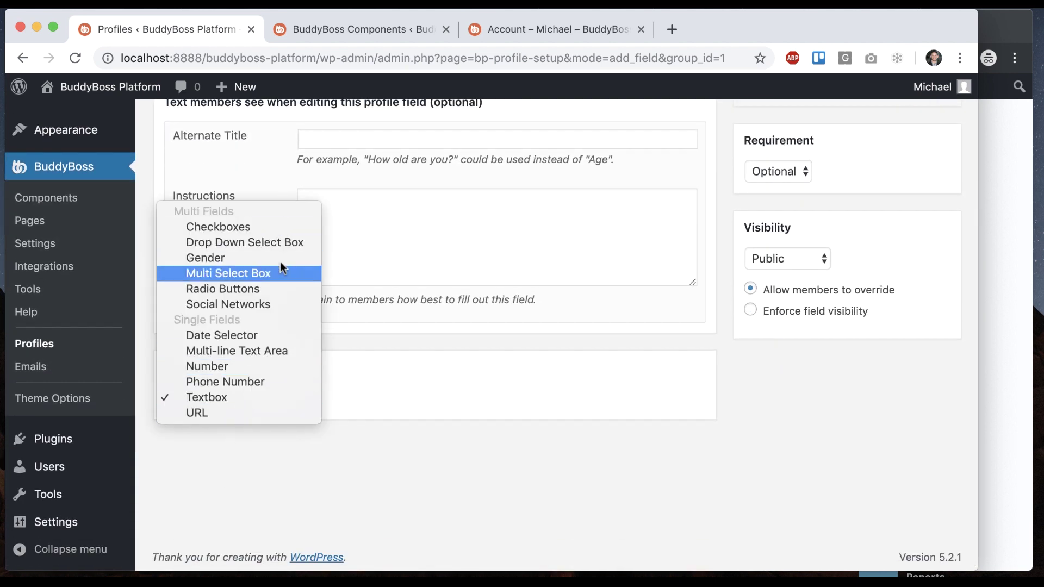
{"action": "left_click", "coordinate": [243, 397]}
{"action": "scroll", "coordinate": [408, 305], "scroll_direction": "up", "scroll_amount": 3}
{"action": "left_click", "coordinate": [299, 177]}
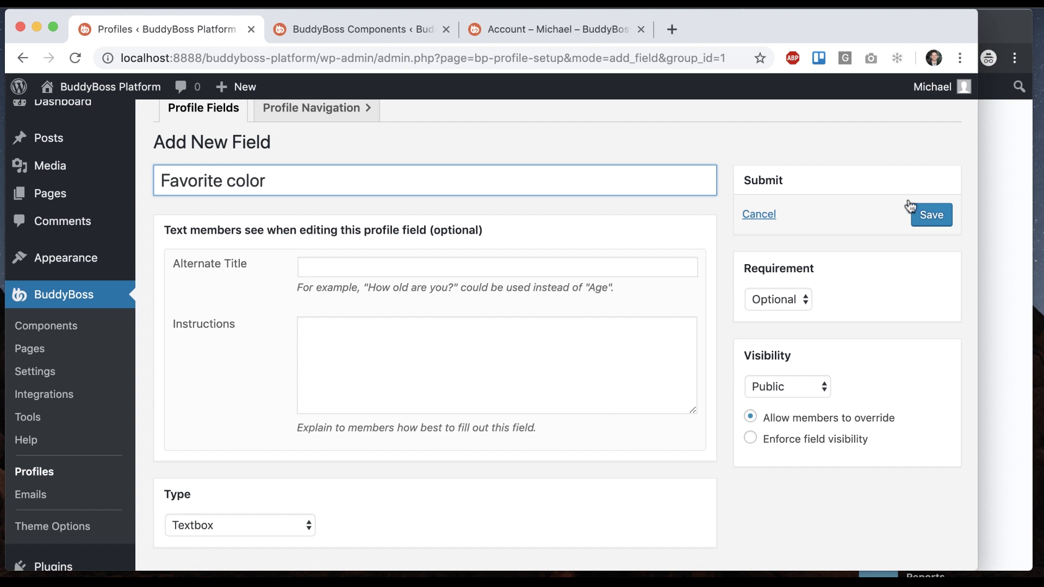
{"action": "left_click", "coordinate": [935, 216]}
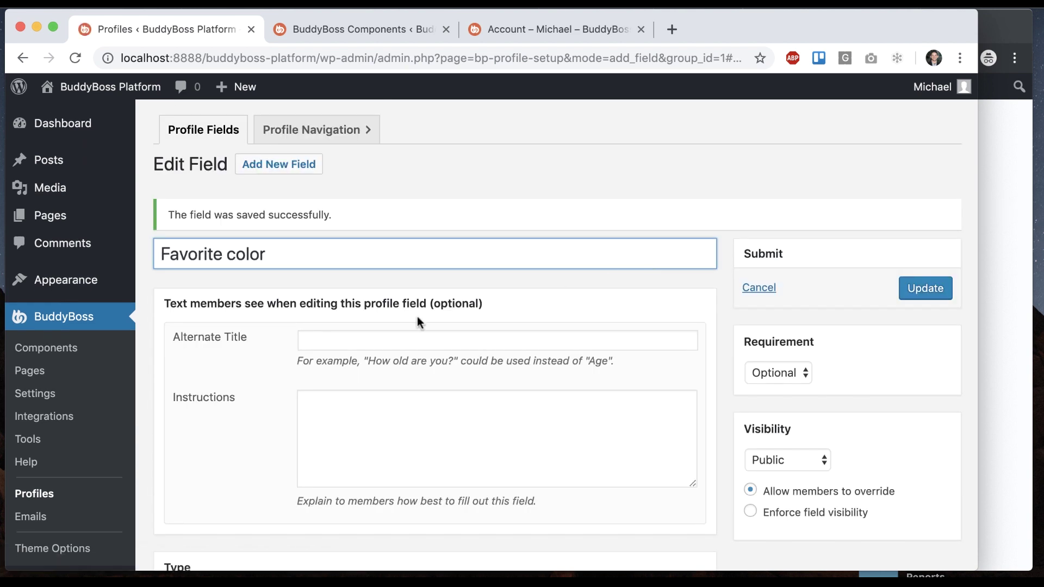
Step: Reload the signup form and confirm Favorite color appears, labelled optional
{"action": "left_click", "coordinate": [206, 145]}
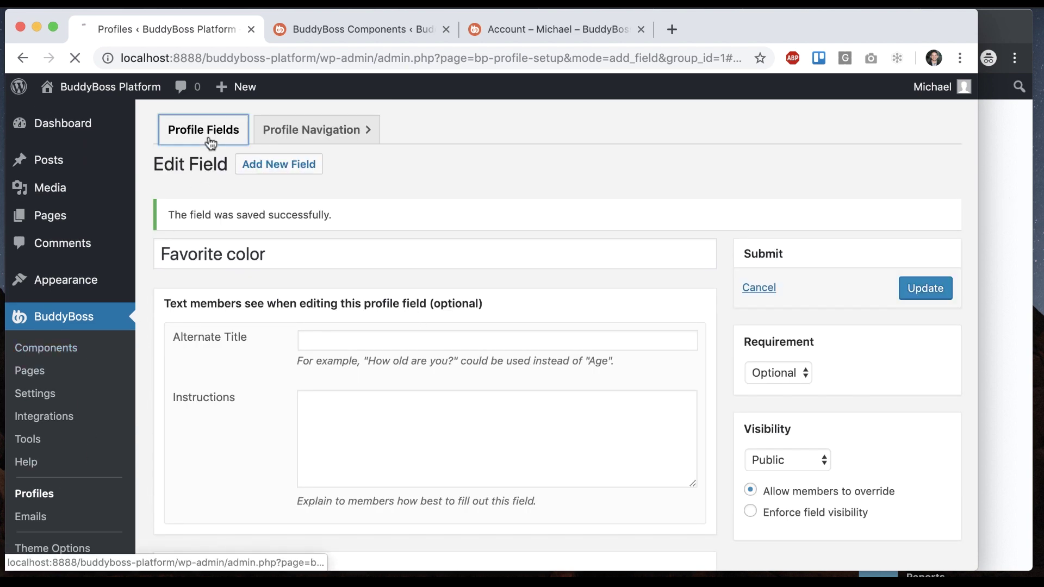
{"action": "scroll", "coordinate": [487, 219], "scroll_direction": "down", "scroll_amount": 1}
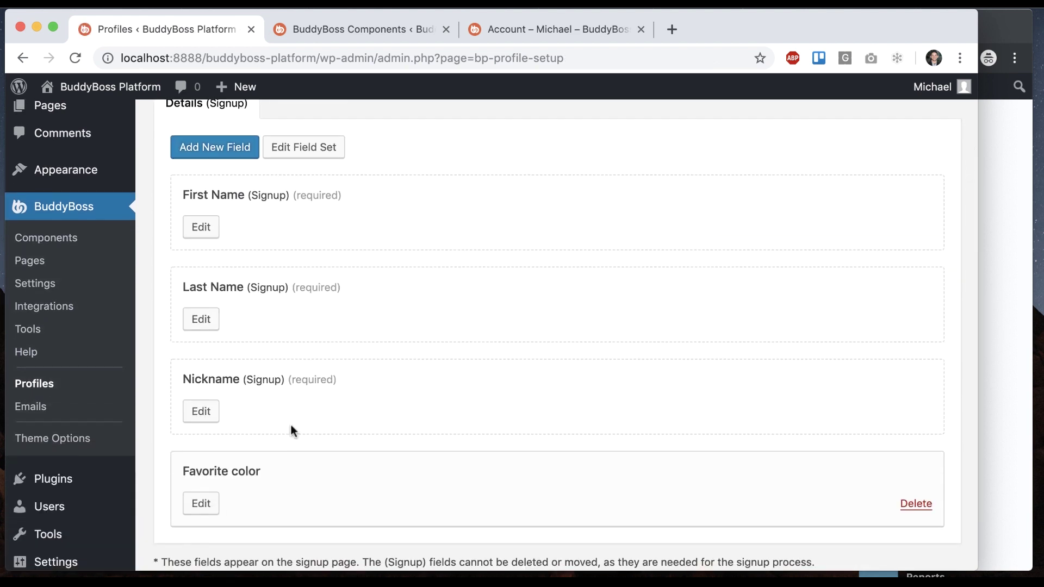
{"action": "left_click", "coordinate": [1029, 340]}
{"action": "key", "text": "super+r"}
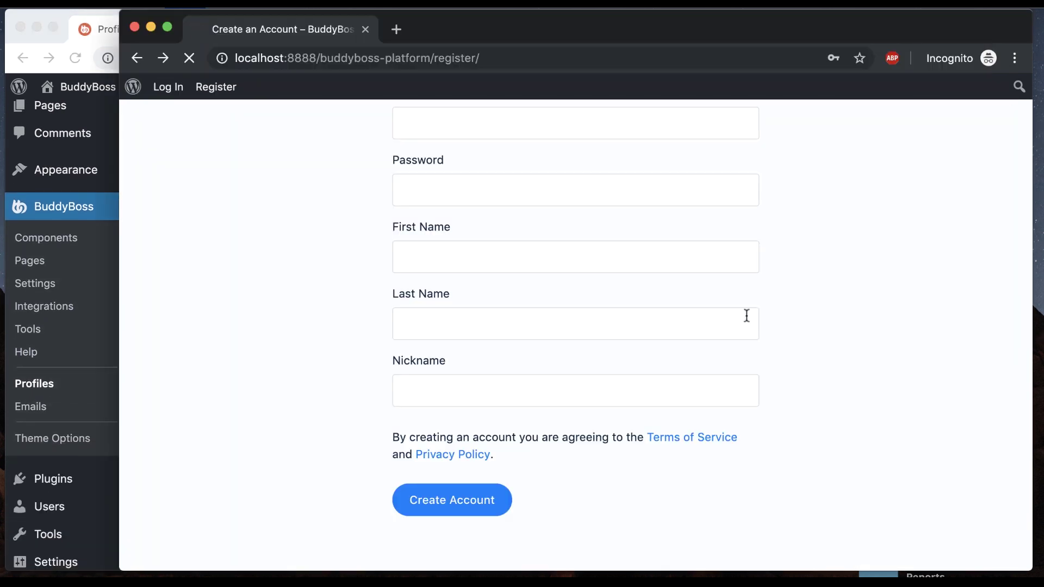
{"action": "scroll", "coordinate": [414, 326], "scroll_direction": "down", "scroll_amount": 2}
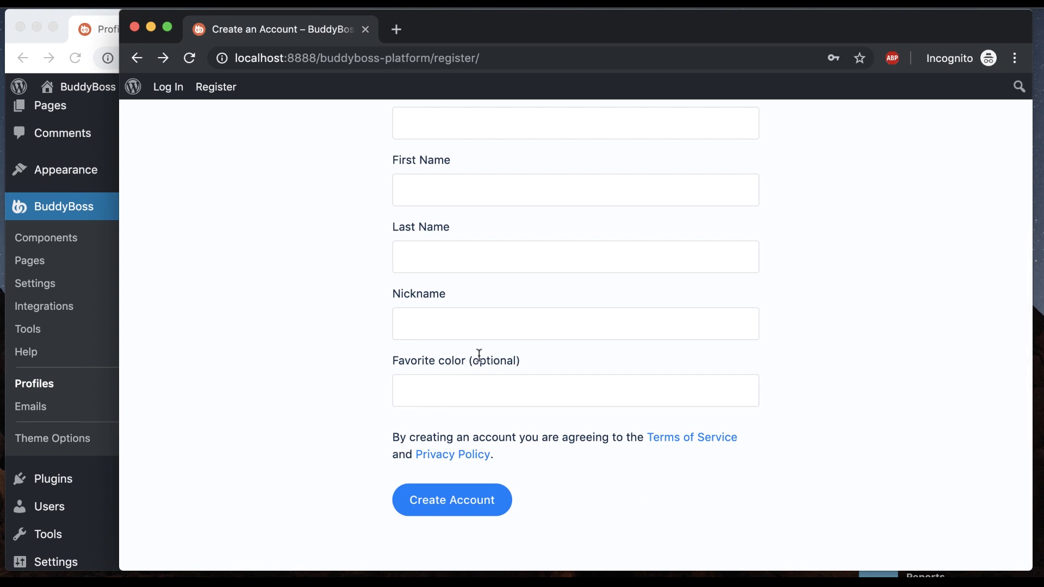
{"action": "left_click_drag", "start_coordinate": [470, 359], "coordinate": [510, 357]}
{"action": "left_click", "coordinate": [280, 428]}
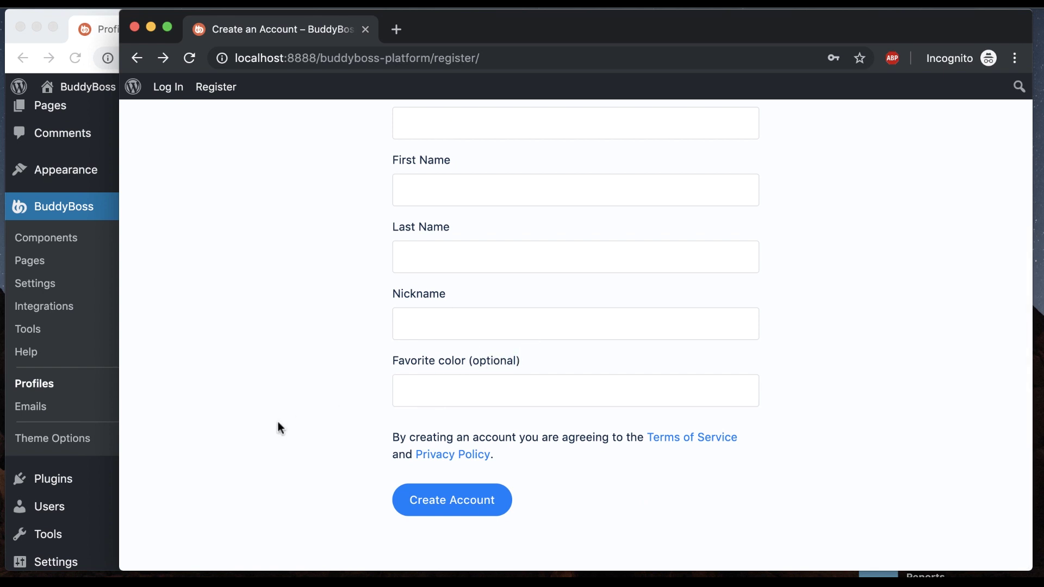
Step: Set Favorite color's Requirement to Required, update the field, and recheck the signup form
{"action": "left_click", "coordinate": [61, 427]}
{"action": "left_click", "coordinate": [201, 504]}
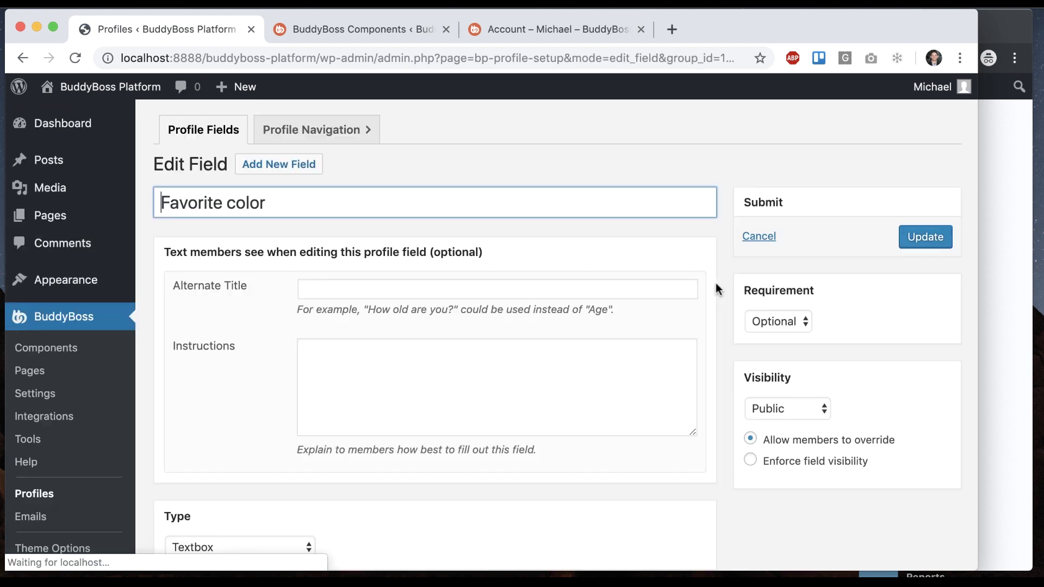
{"action": "left_click", "coordinate": [791, 320]}
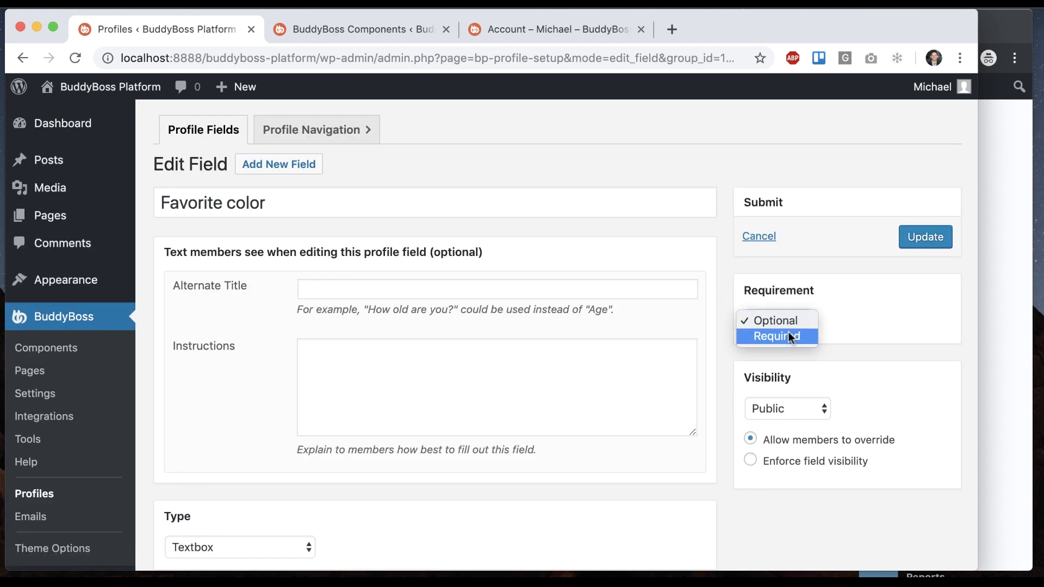
{"action": "left_click", "coordinate": [789, 331]}
{"action": "left_click", "coordinate": [935, 236]}
{"action": "left_click", "coordinate": [1006, 228]}
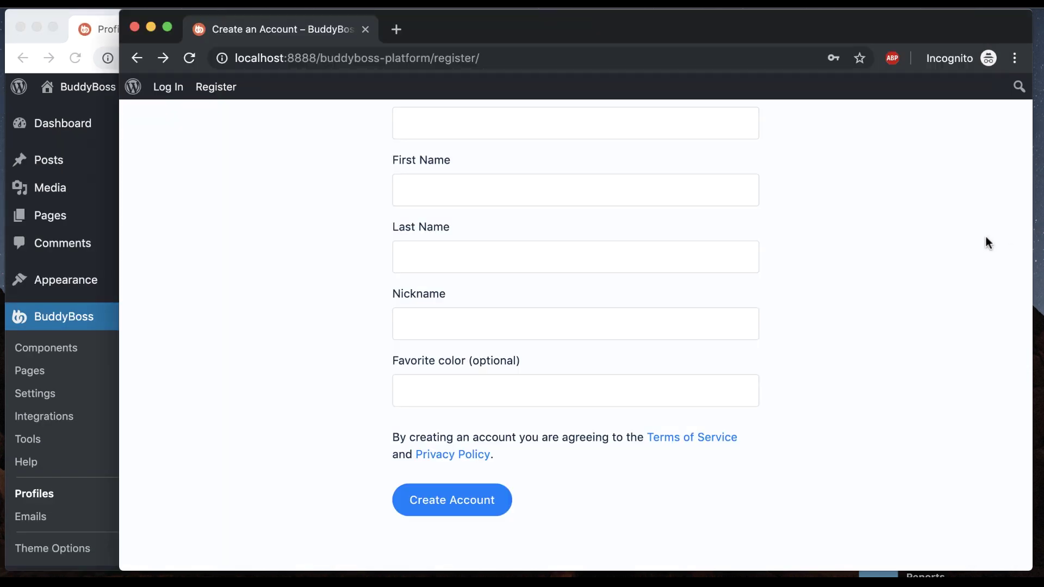